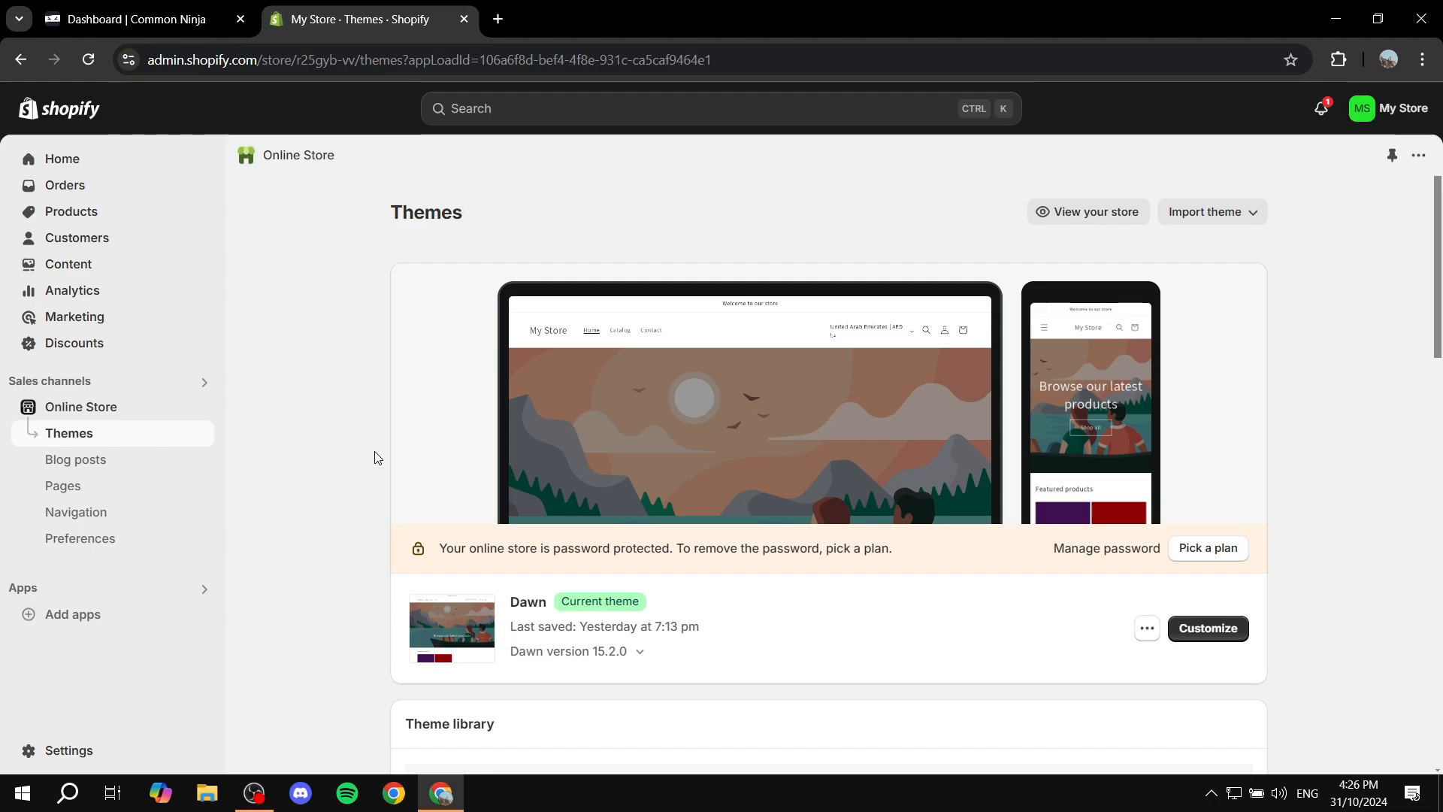
left_click(188, 19)
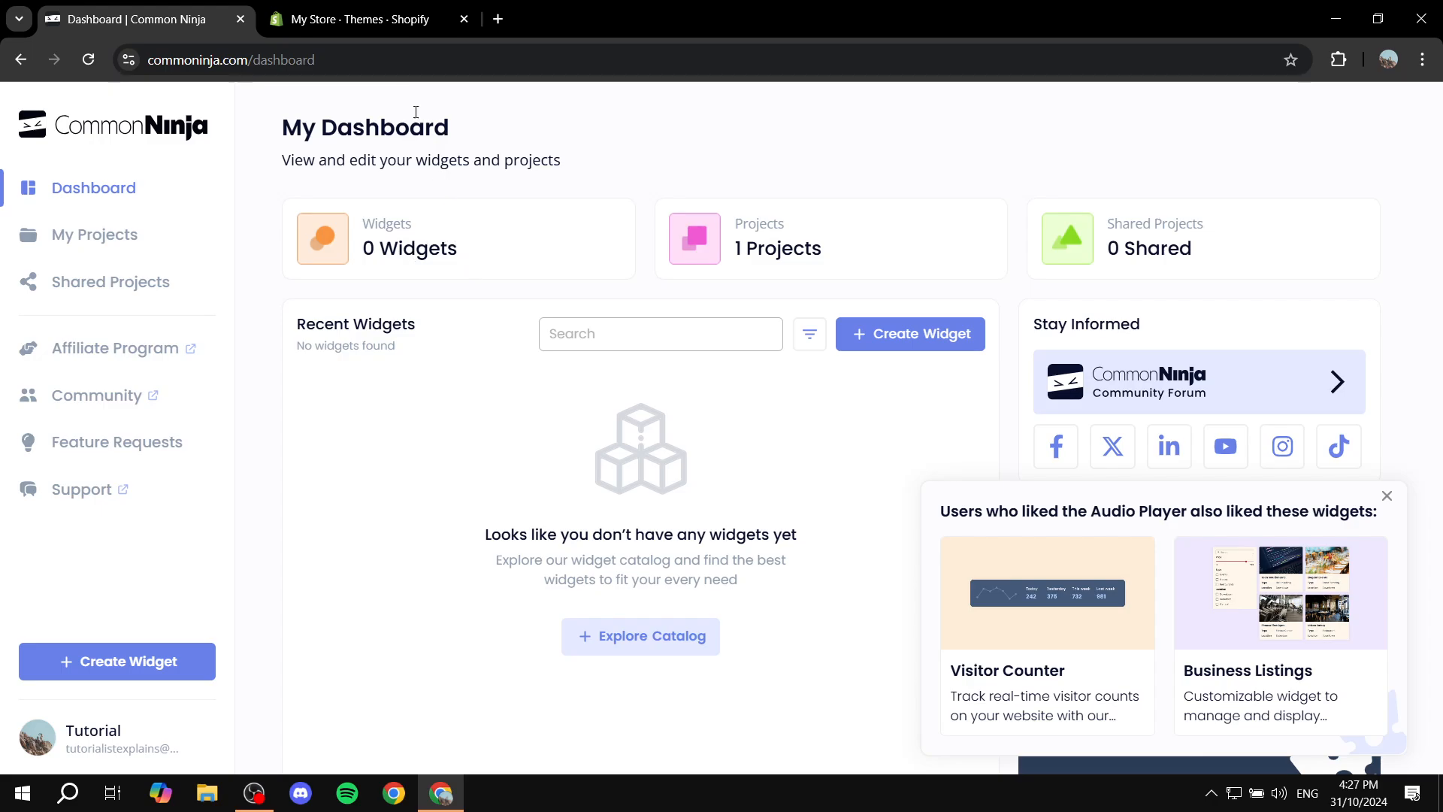
left_click(386, 15)
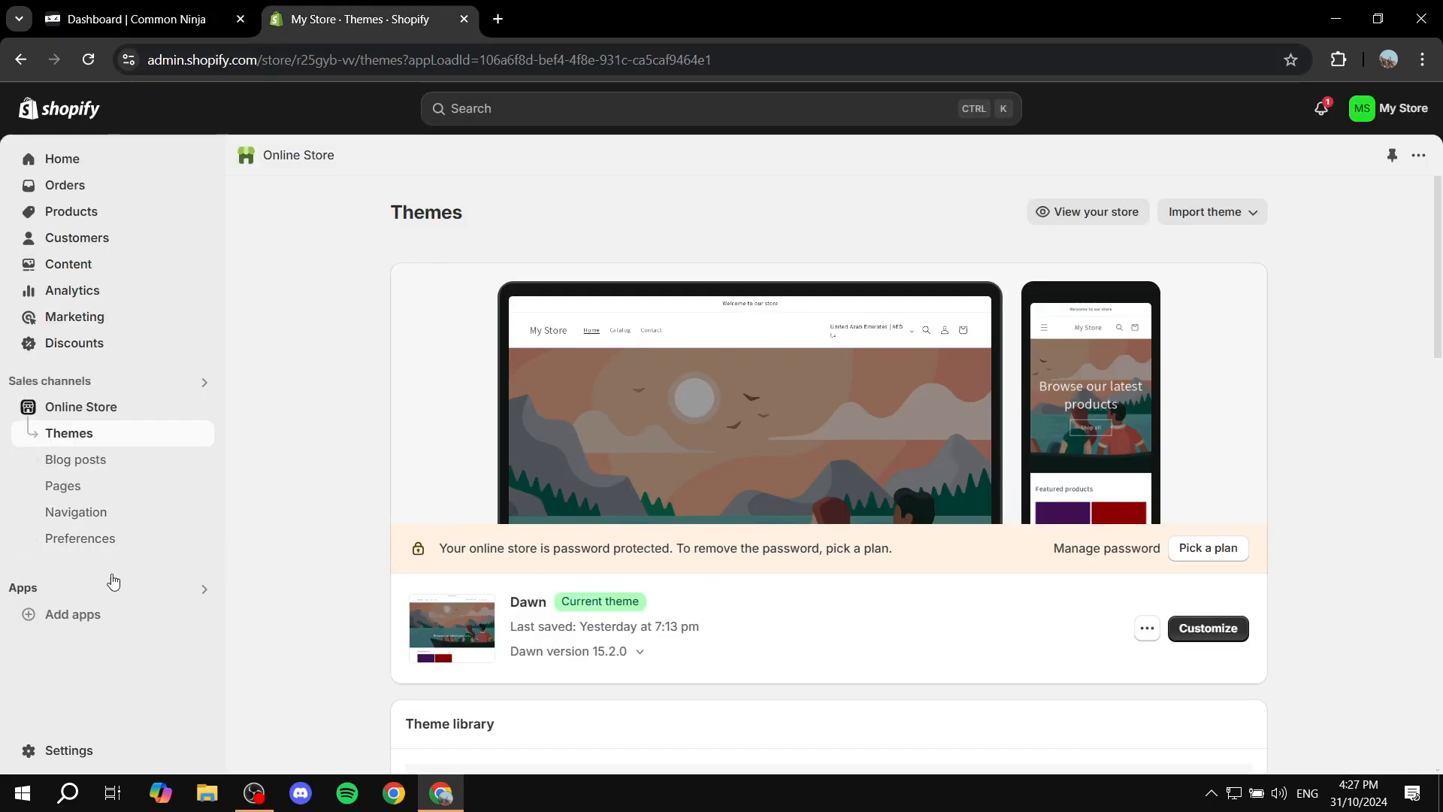
left_click(107, 614)
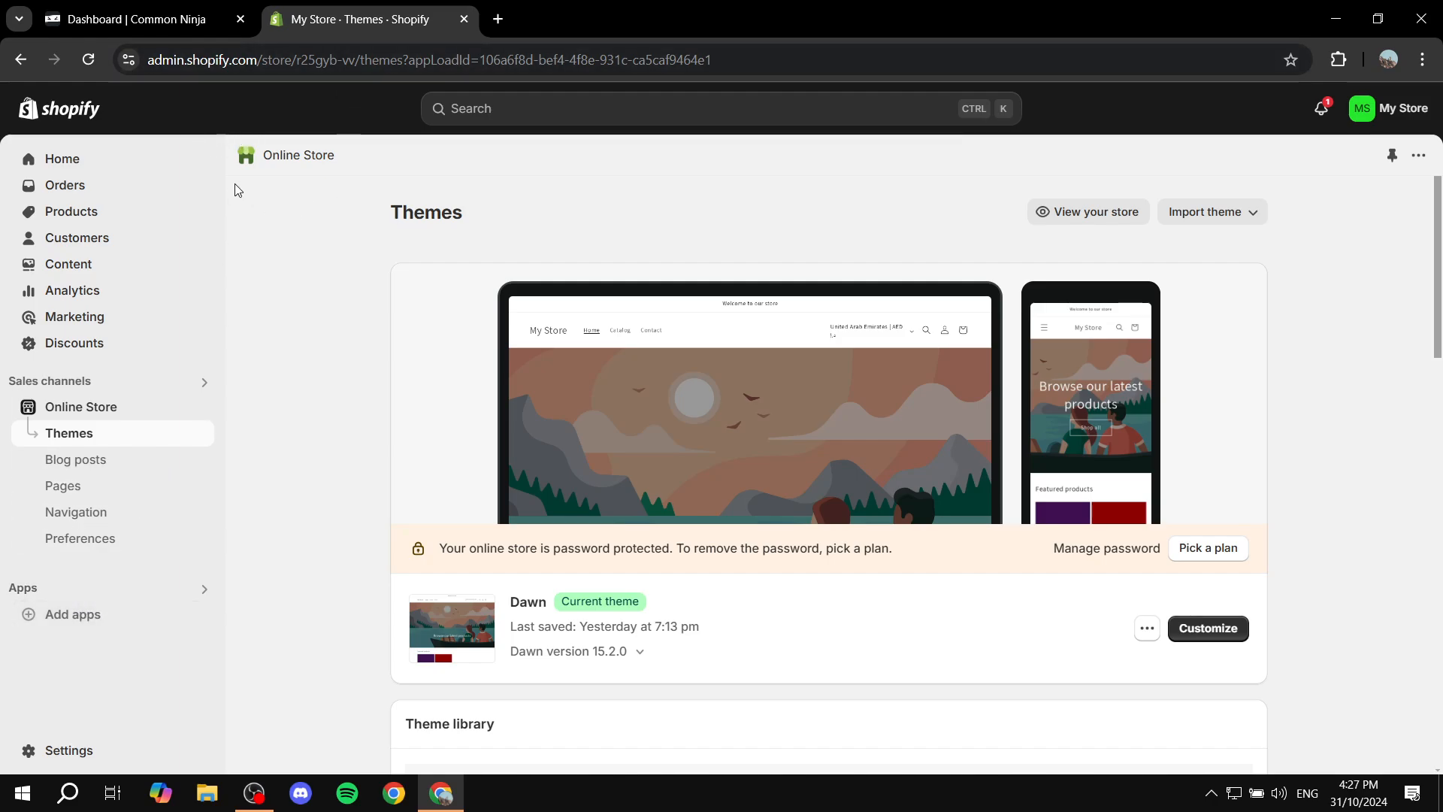
- Switch to the Common Ninja dashboard and create a Tabs widget from the catalog by searching for "tabs", dismissing the editor tour offer
left_click(153, 10)
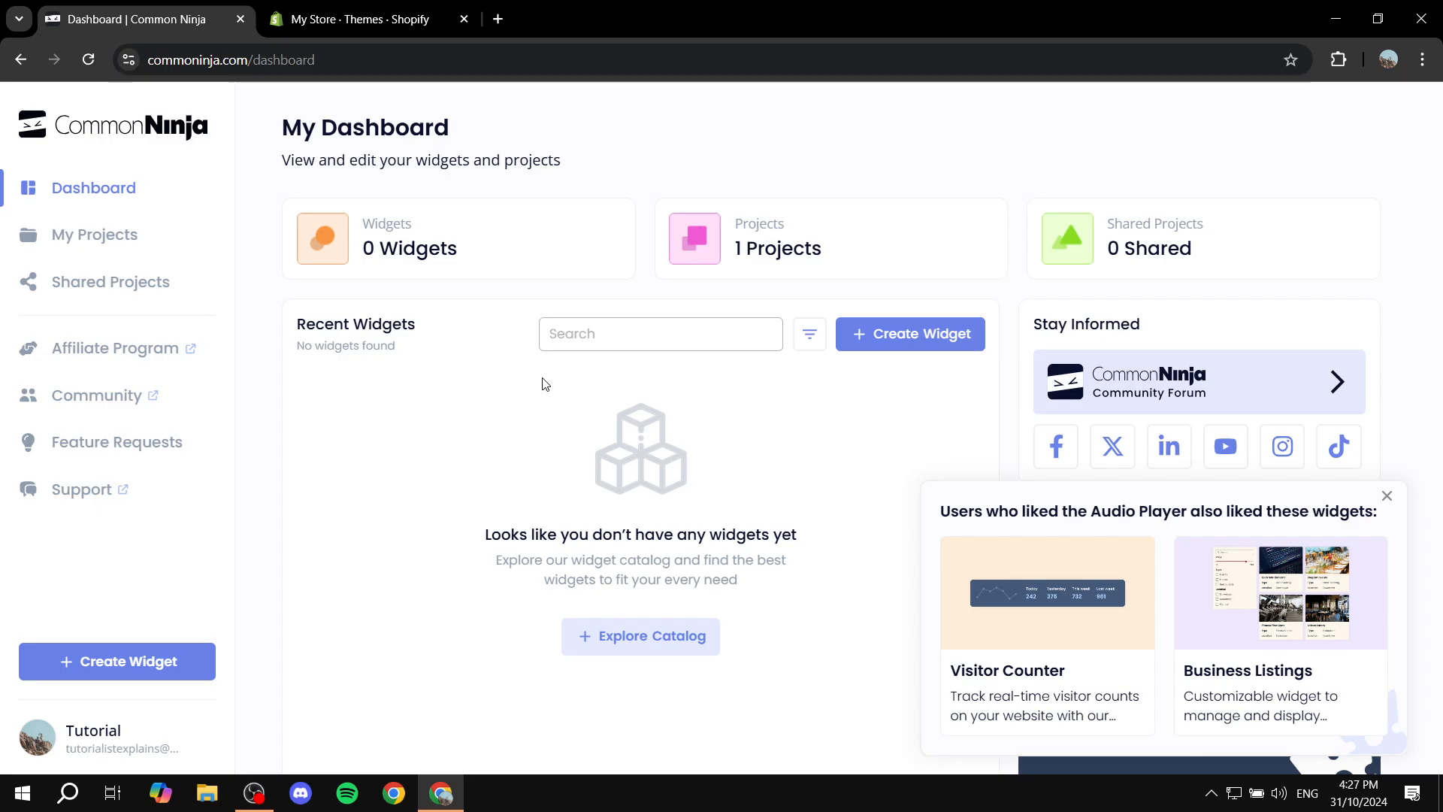
left_click(598, 339)
left_click(930, 337)
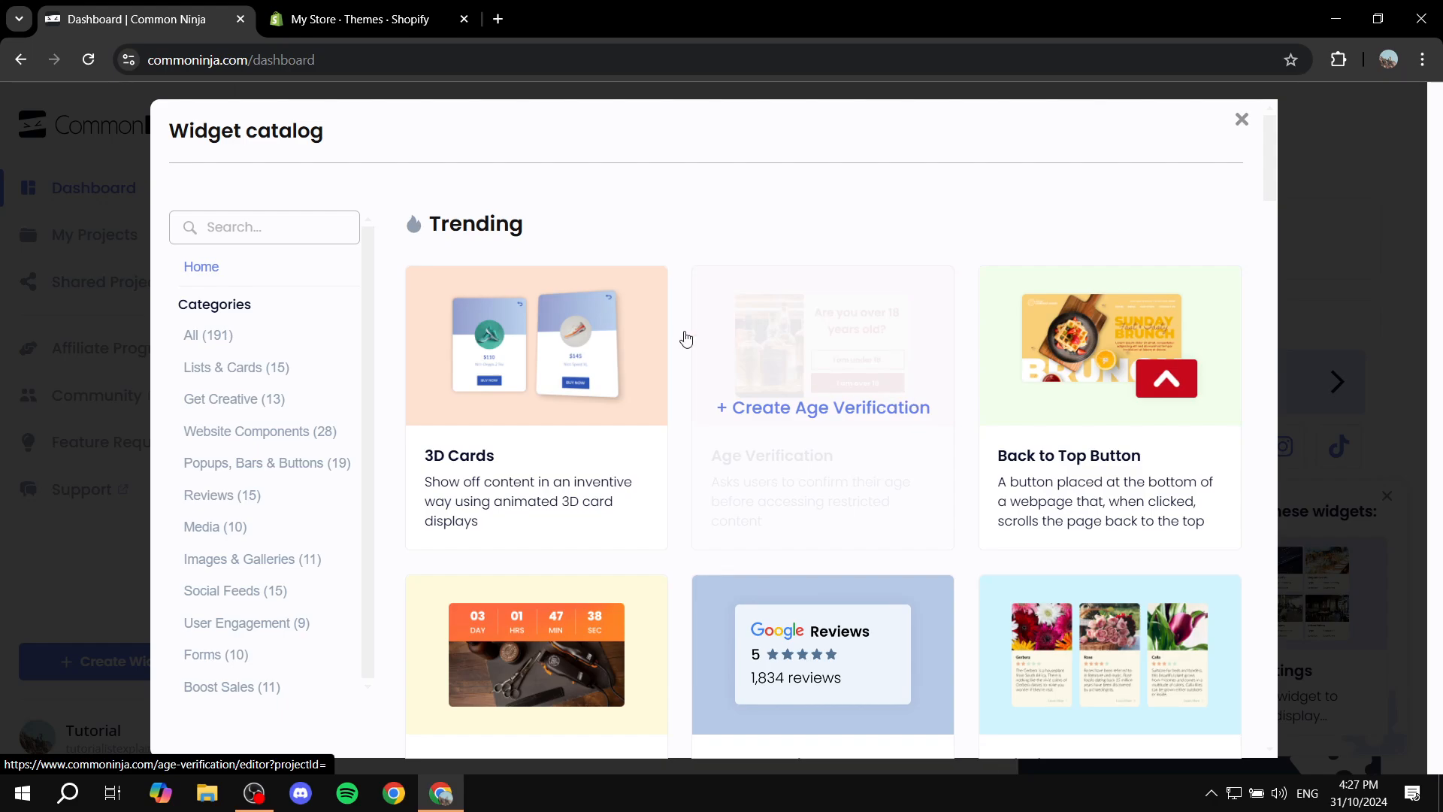
left_click(287, 235)
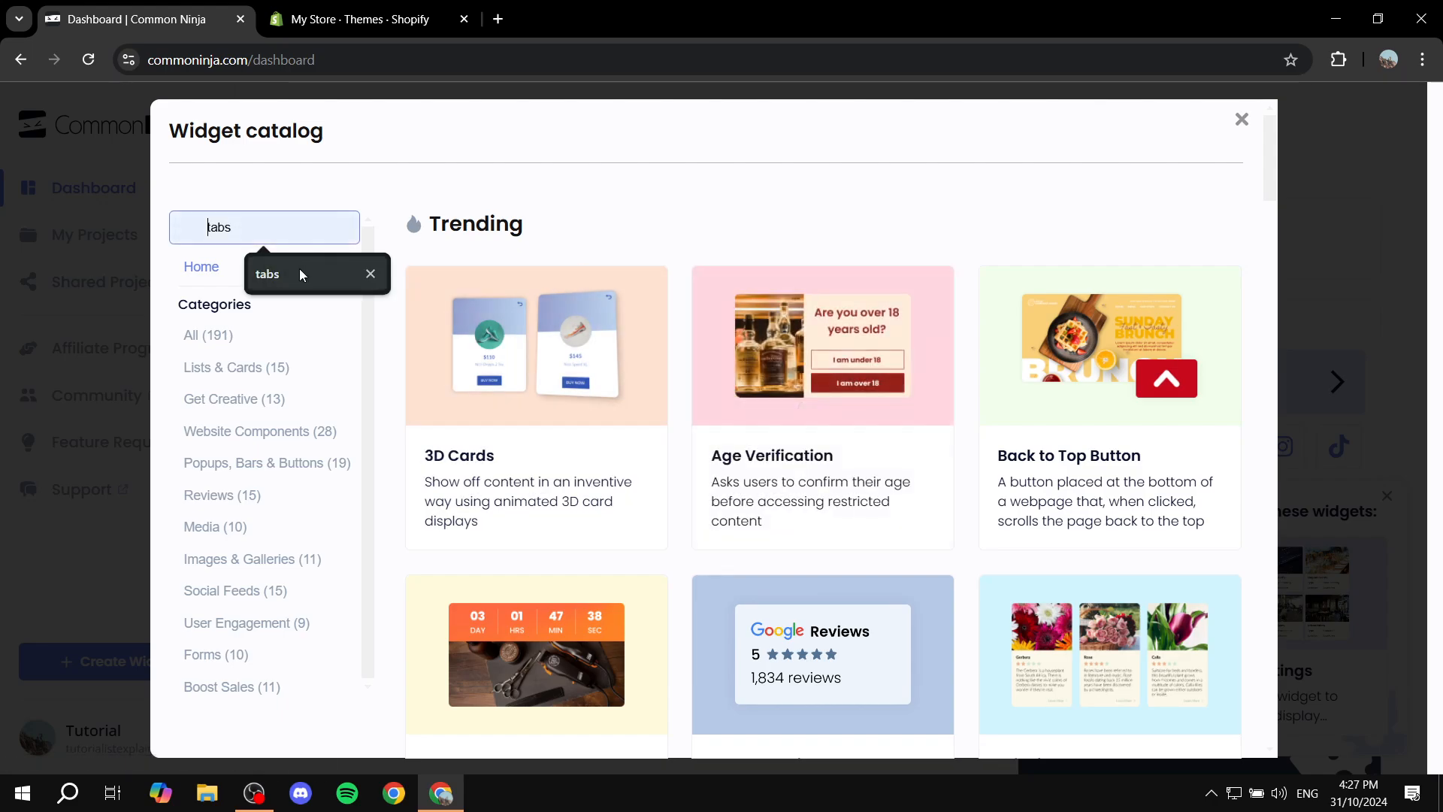
left_click(359, 281)
mouse_move(612, 283)
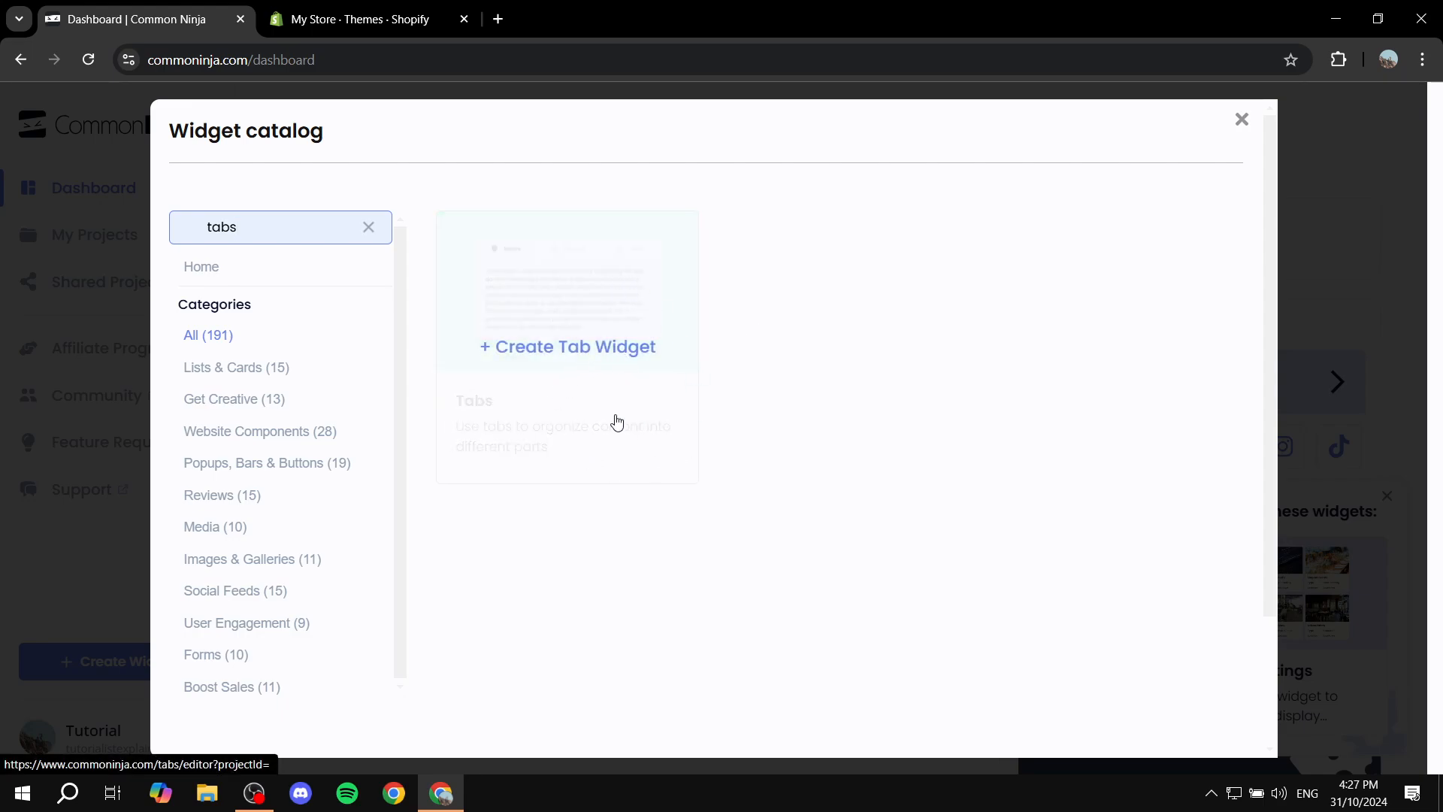
left_click(577, 357)
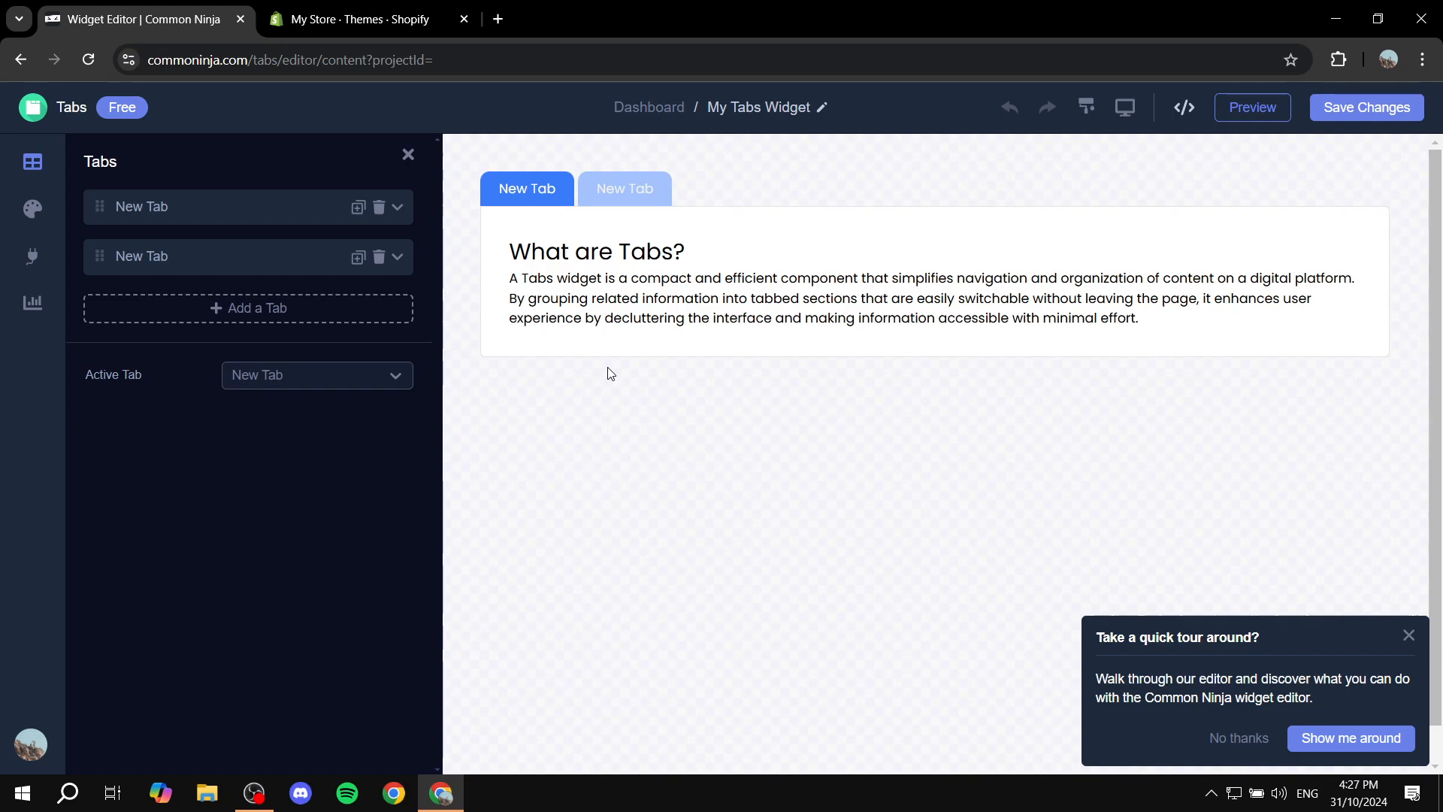
left_click(1407, 637)
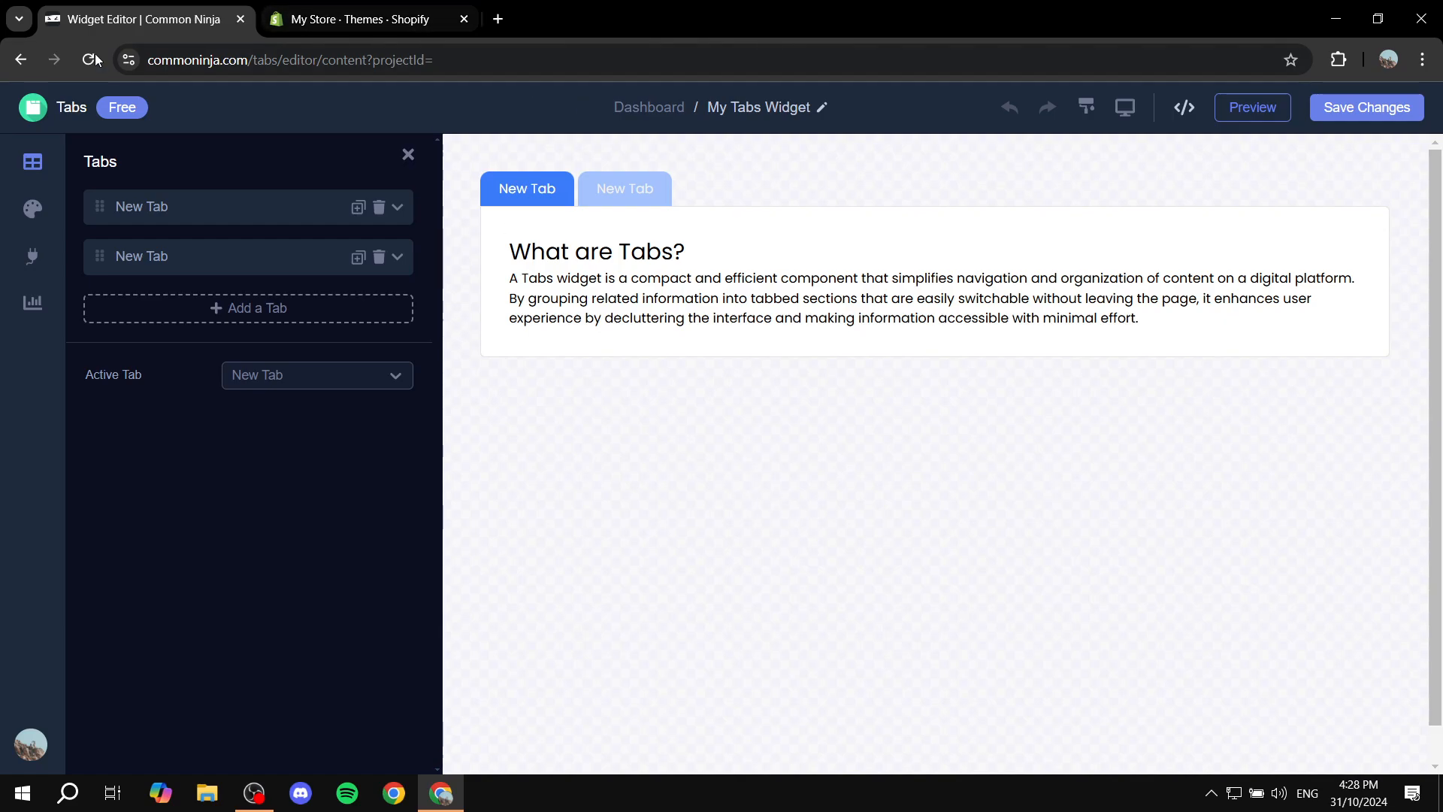
- Switch back and forth between the two tabs in the widget preview to check how they behave
left_click(345, 19)
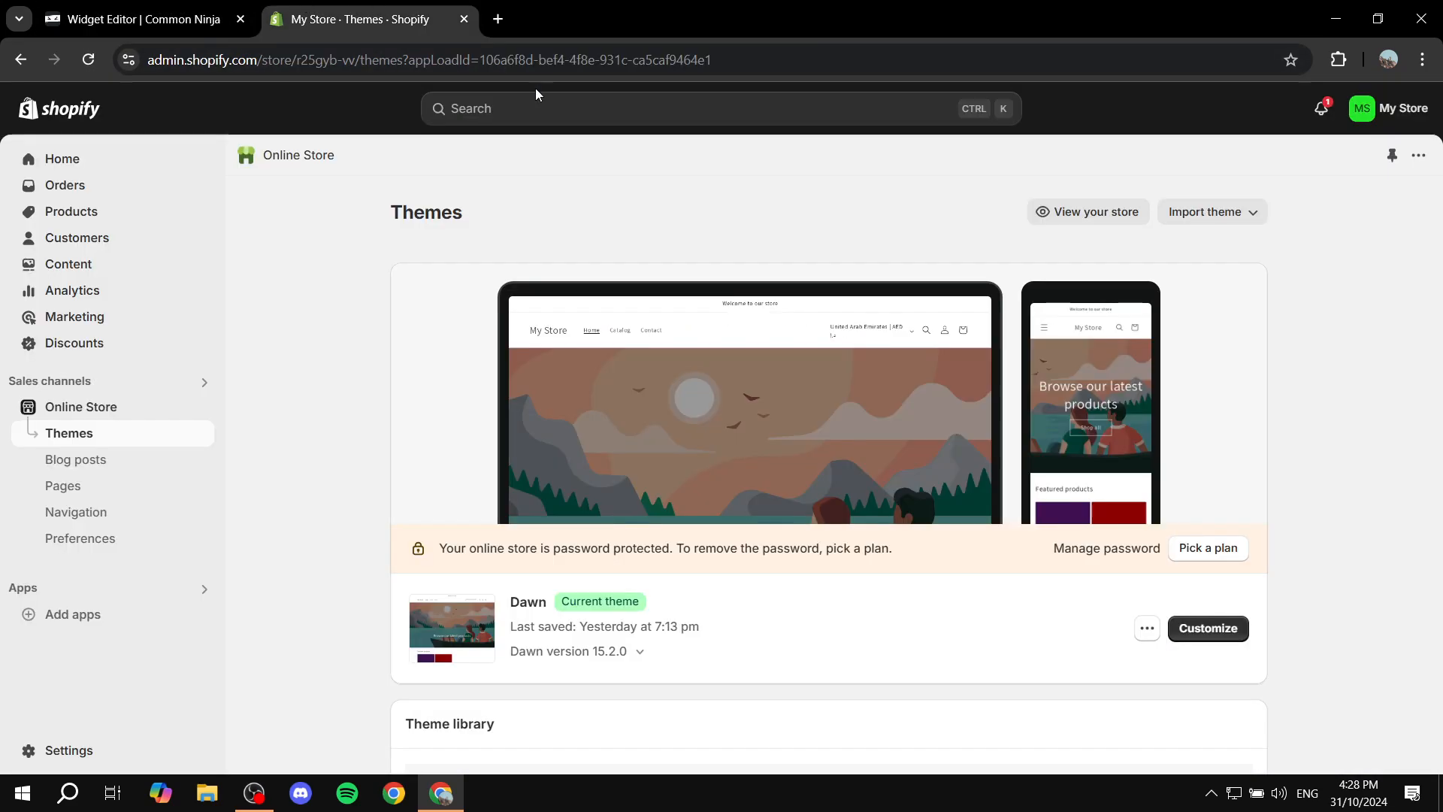
left_click(114, 6)
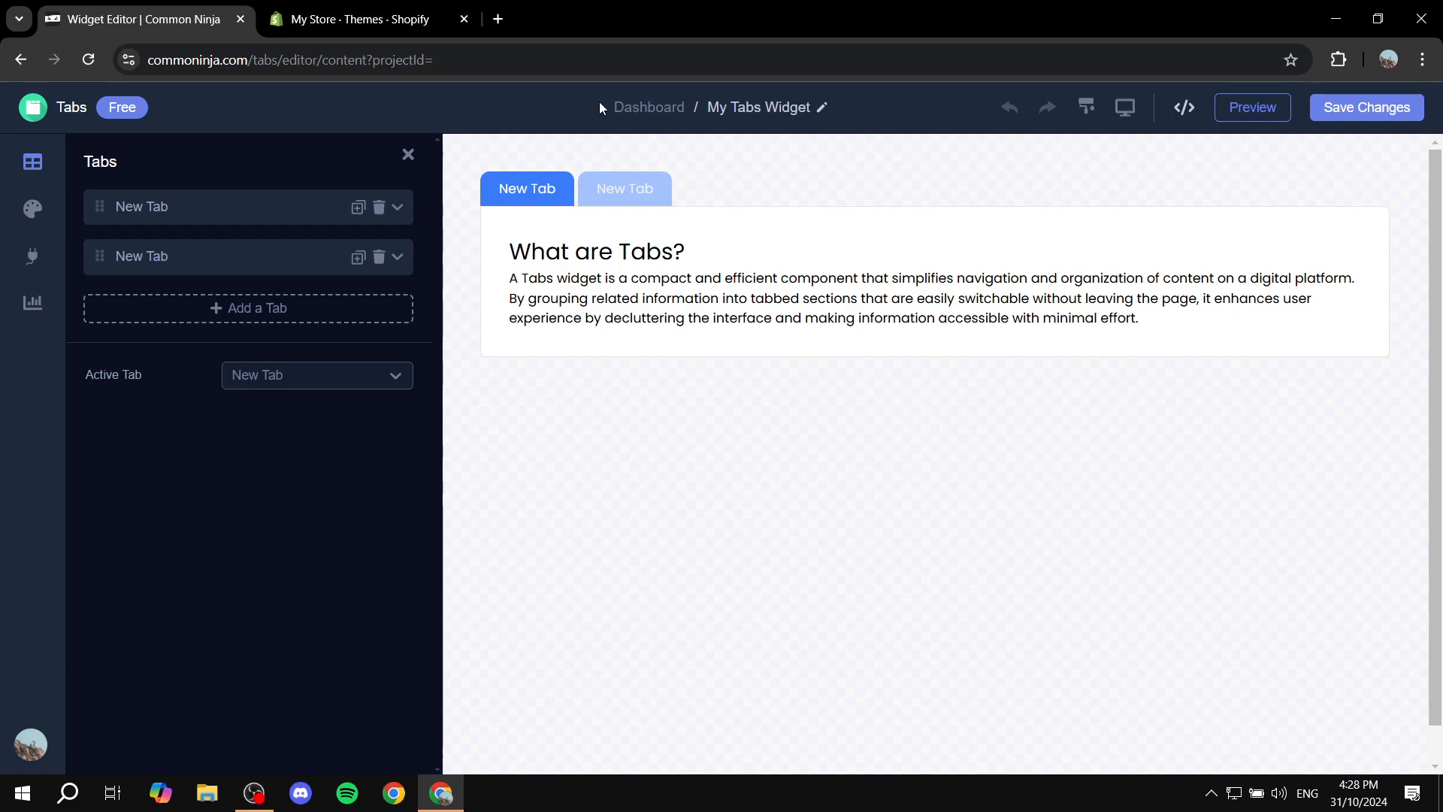
left_click(642, 197)
left_click(534, 192)
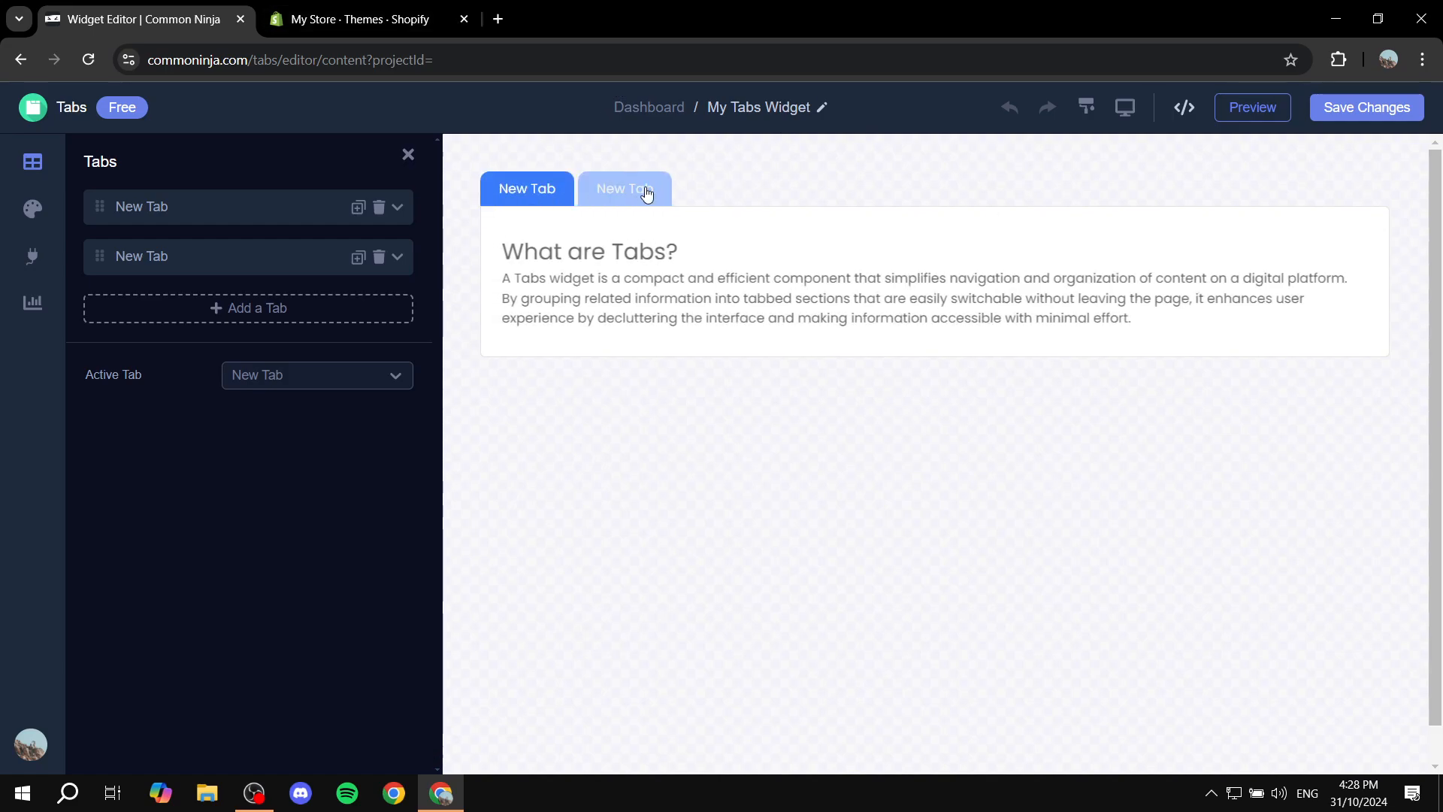
left_click(643, 193)
left_click(547, 196)
left_click(628, 188)
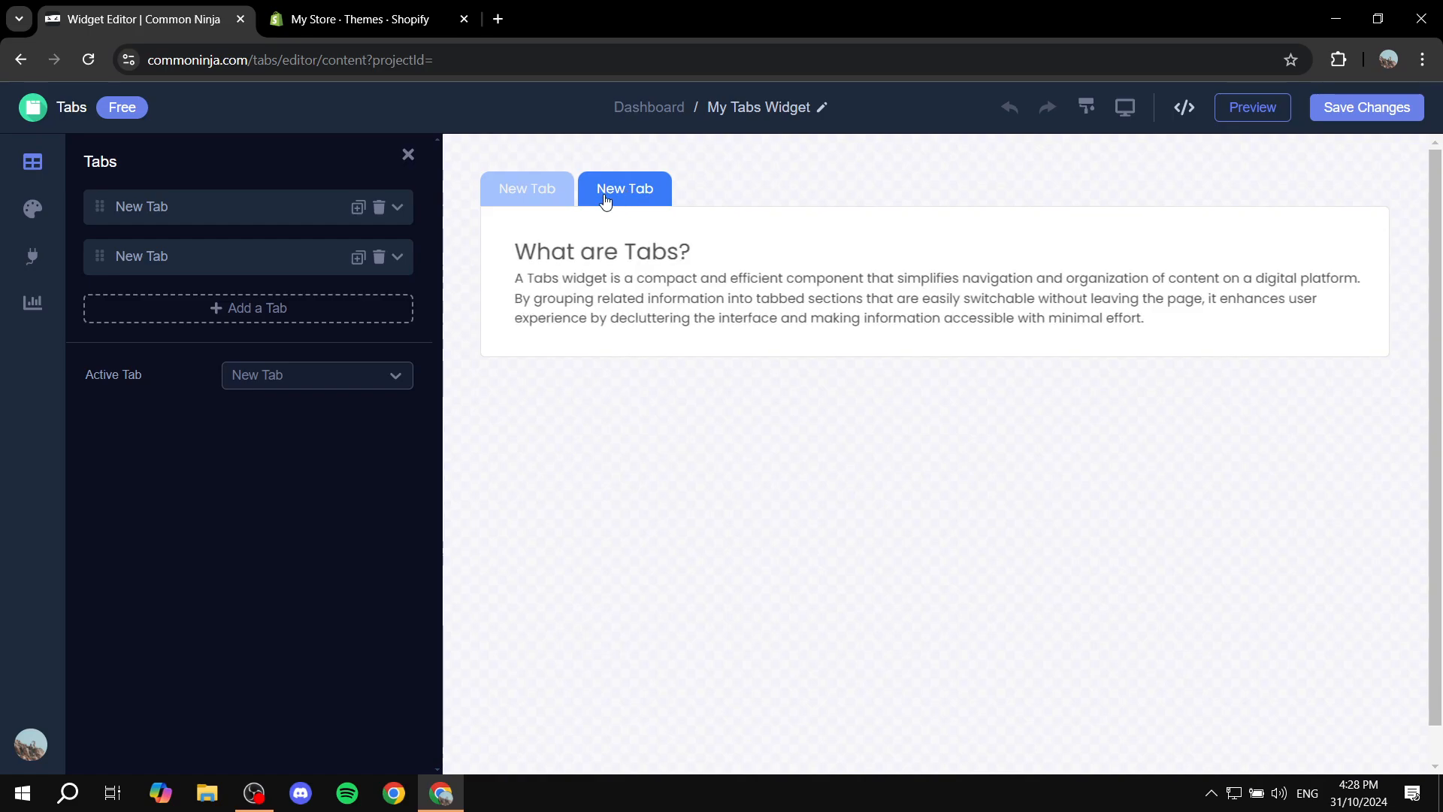
- Name the first tab "Test" and give it the Anchor icon
left_click(226, 216)
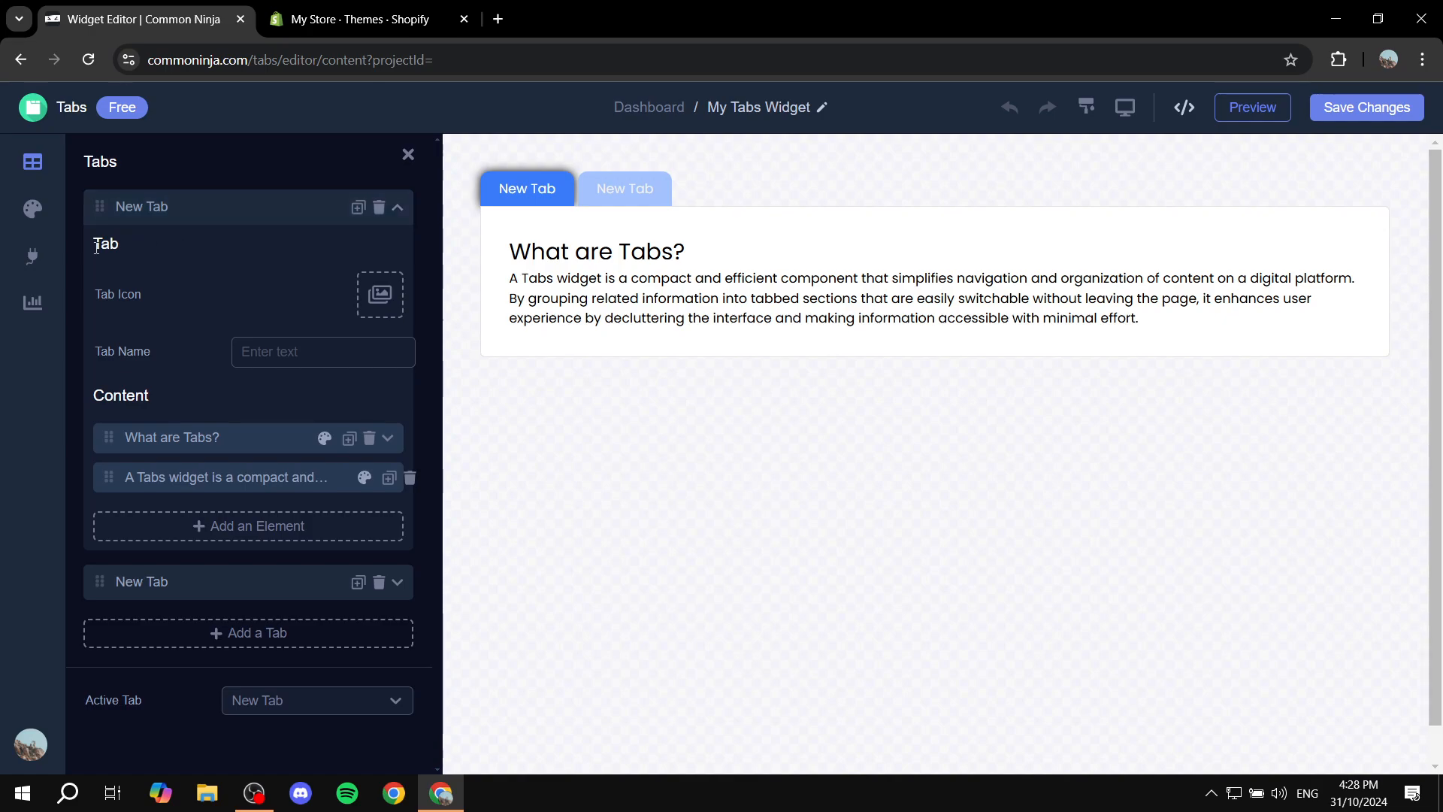
left_click(337, 352)
type("Test")
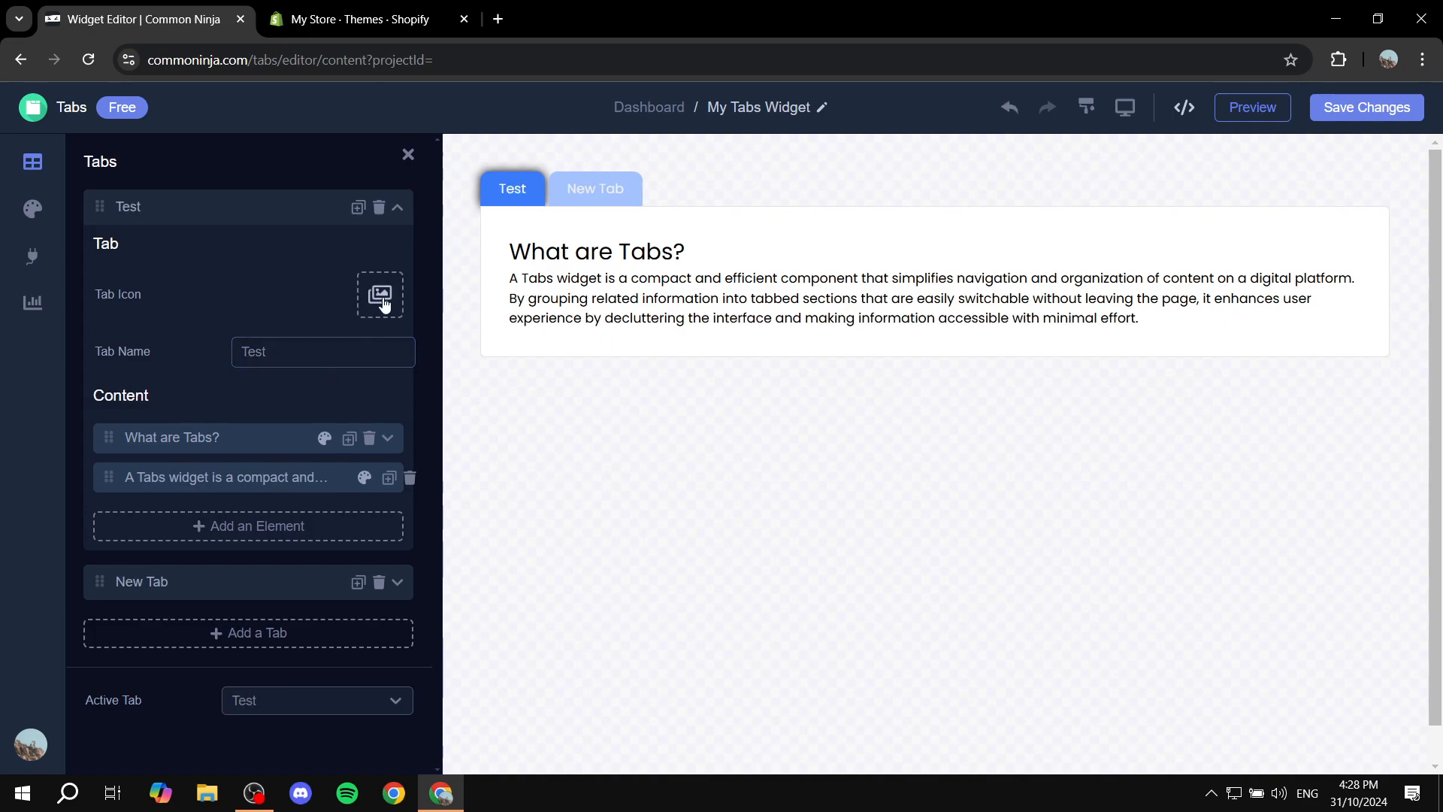
left_click(381, 298)
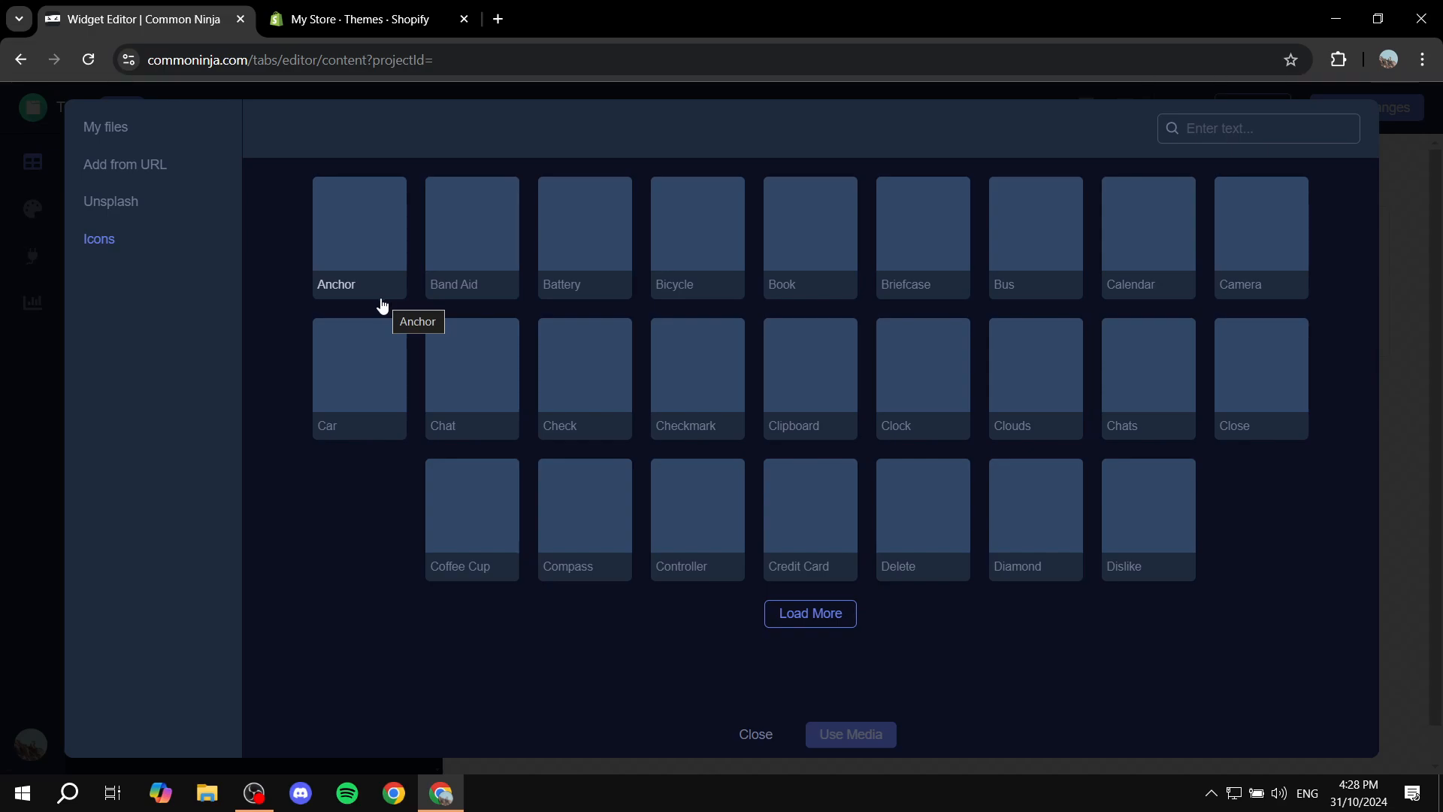
left_click(375, 219)
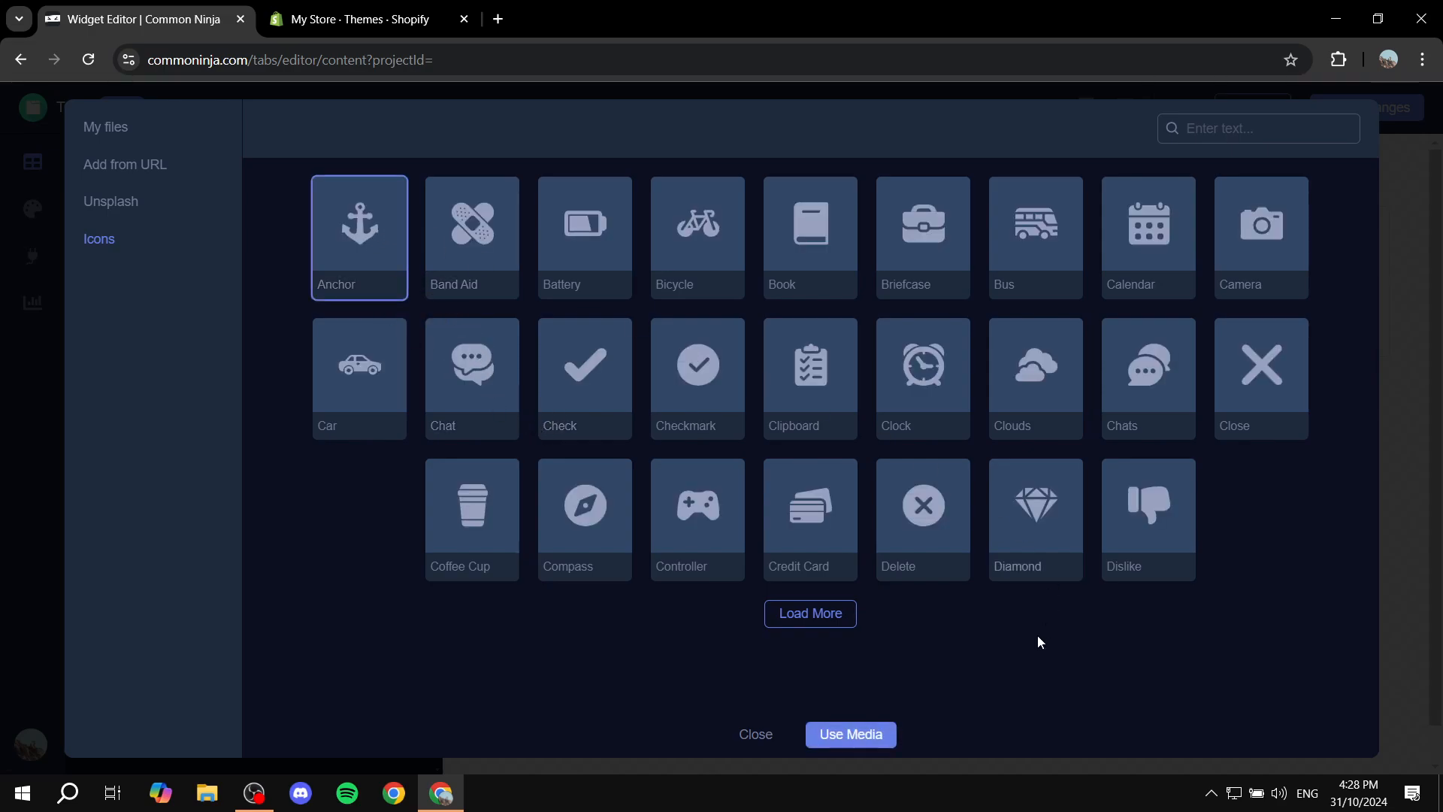
left_click(851, 734)
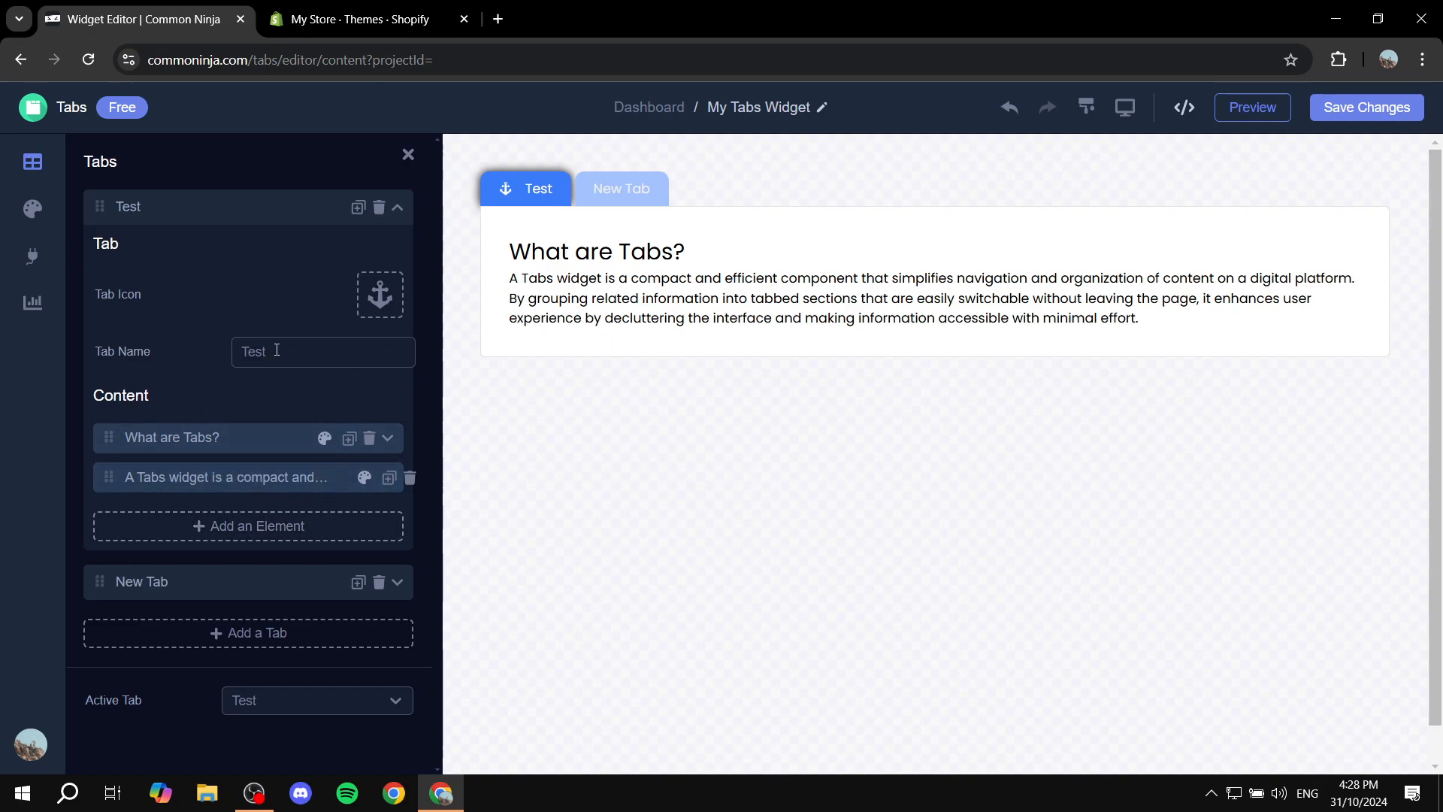
- Replace the title text in the Test tab's content with "Here's the Product" and collapse the tab's settings
left_click(255, 444)
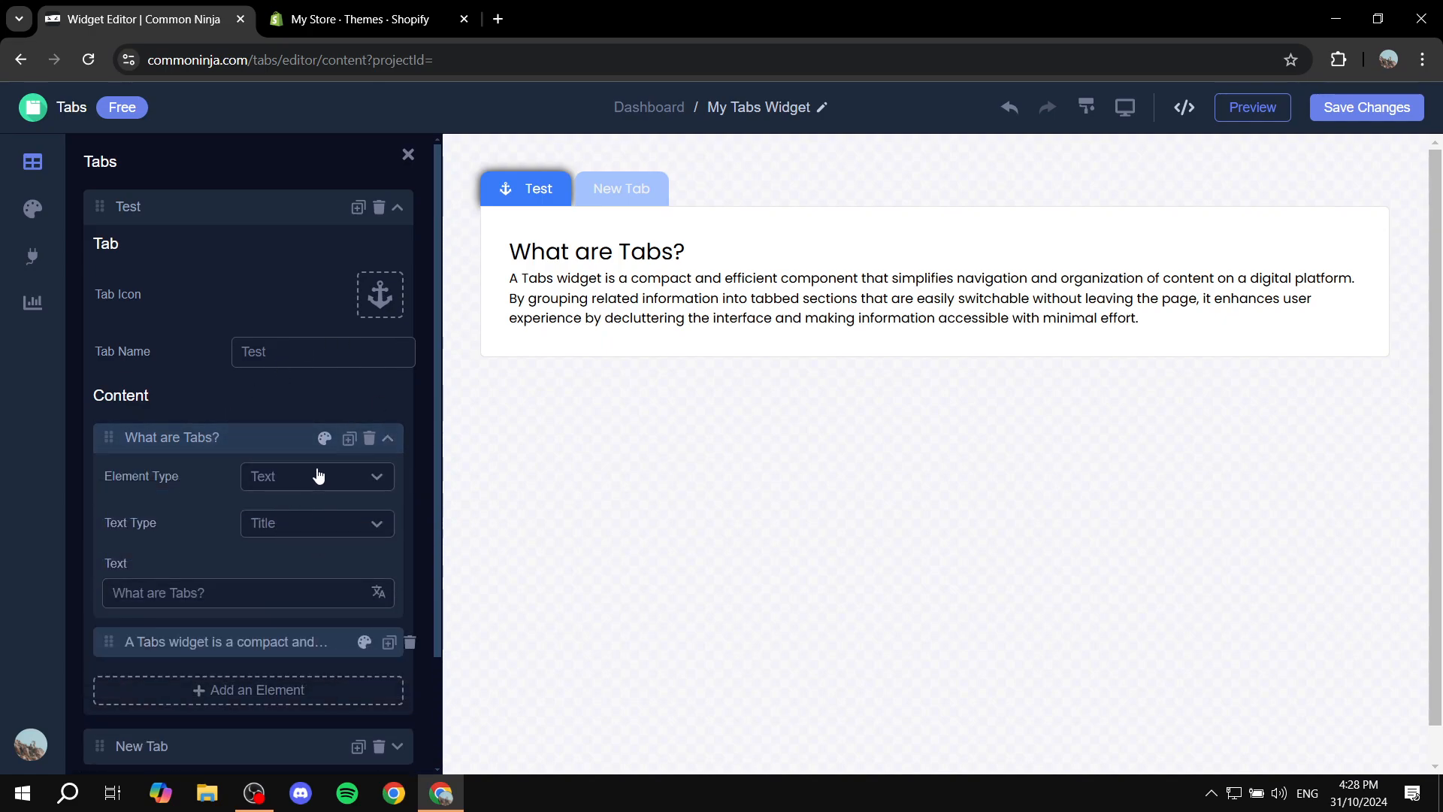
left_click_drag(275, 587, 196, 562)
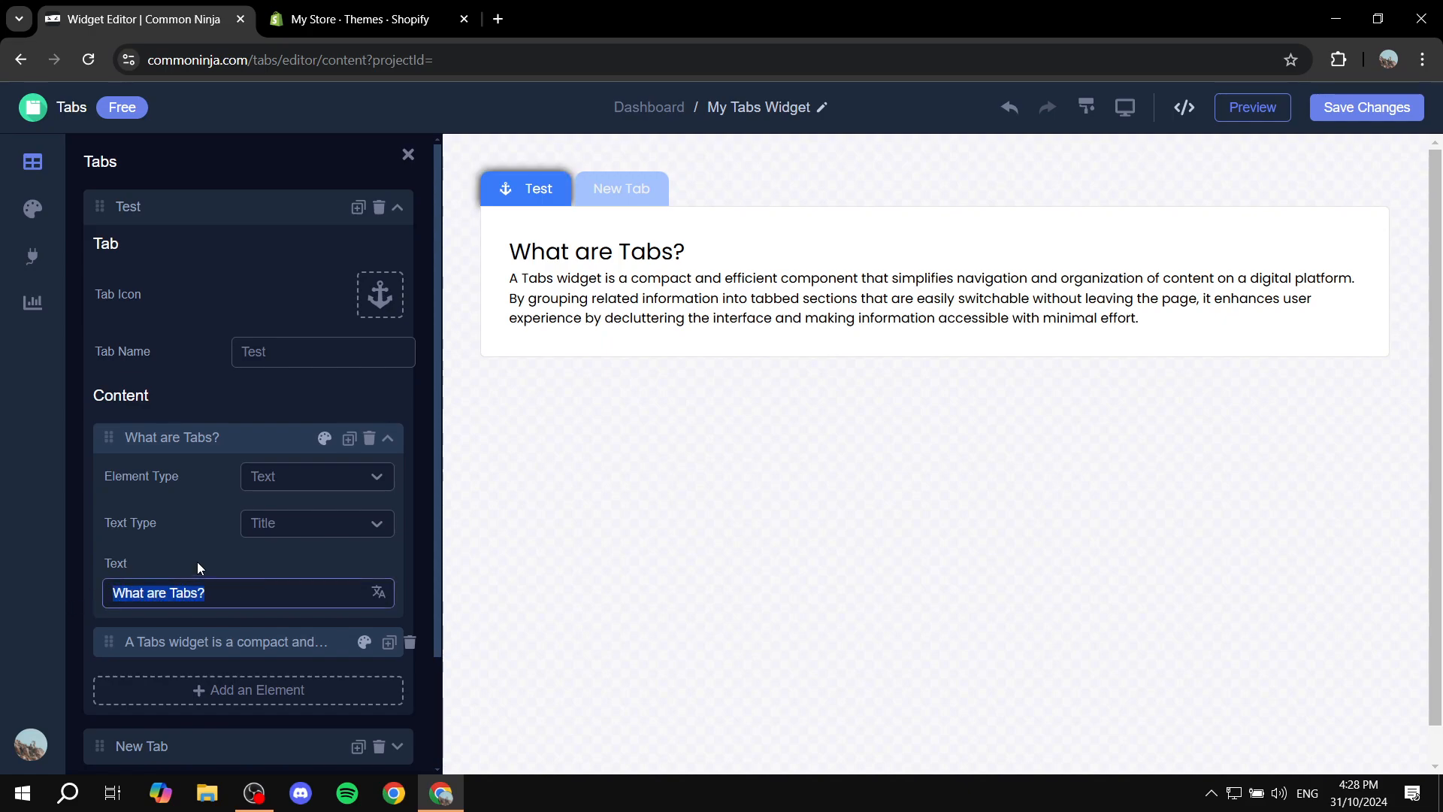
type("Here's thje")
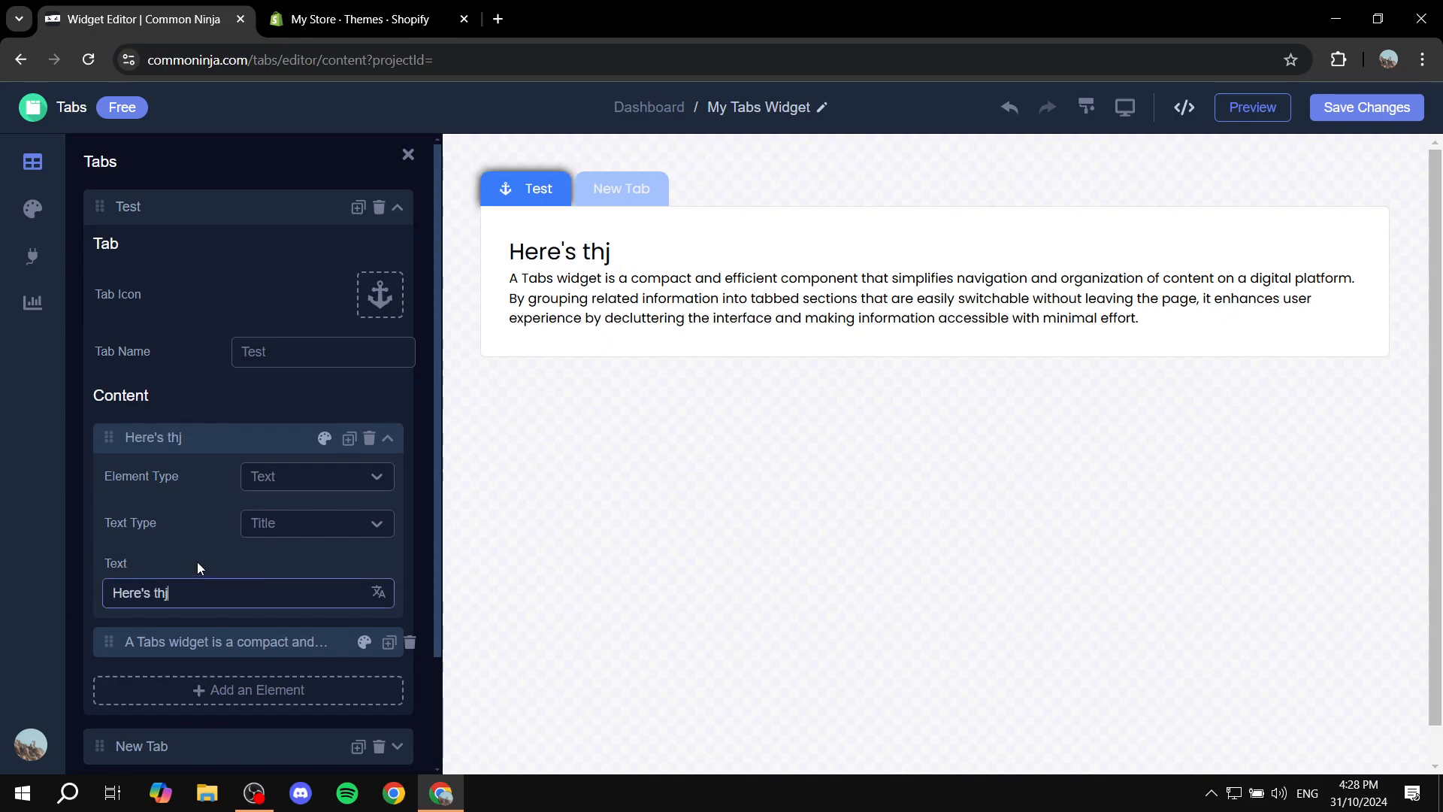
key("BackSpace")
key("BackSpace")
key("BackSpace")
type("e Product")
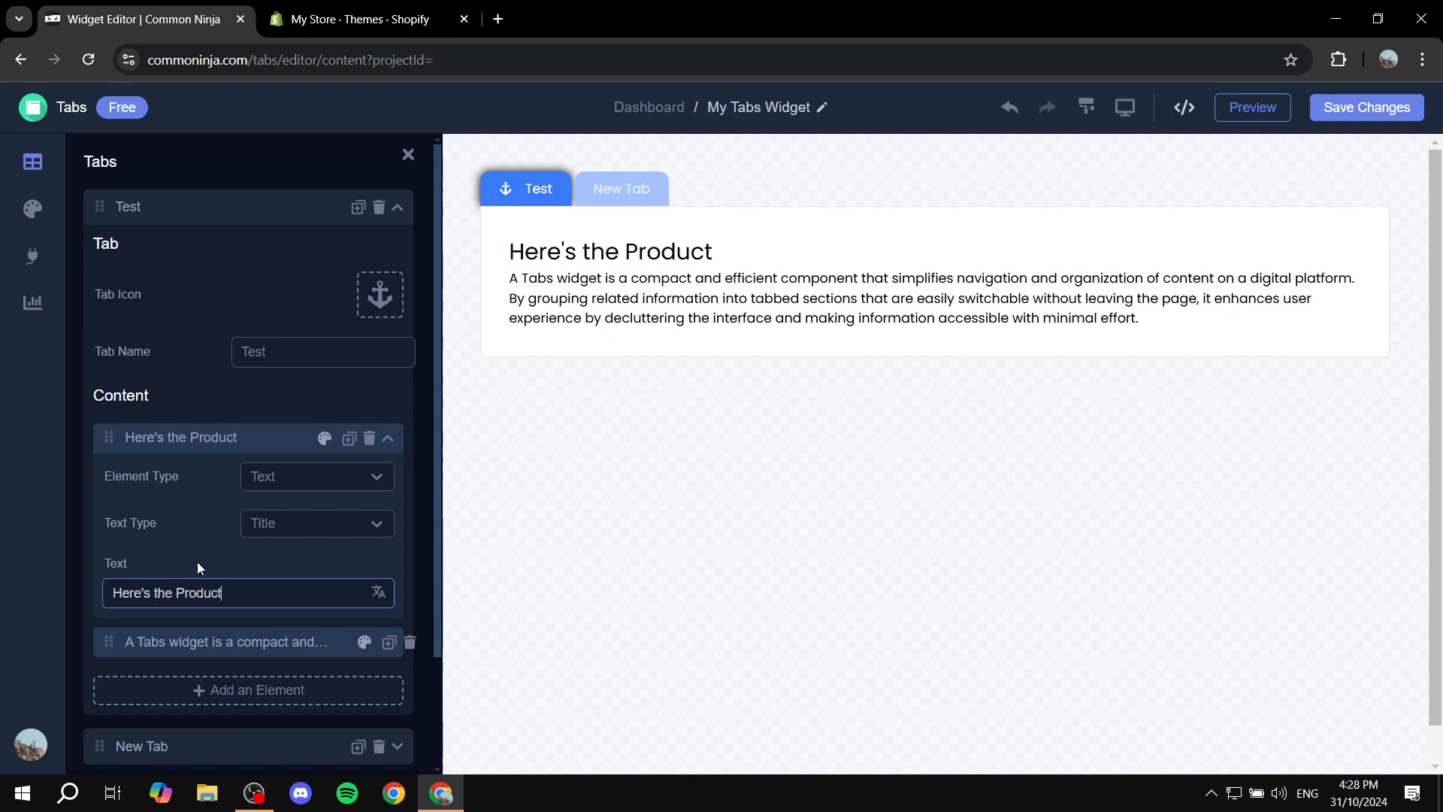
scroll(225, 539, "down", 2)
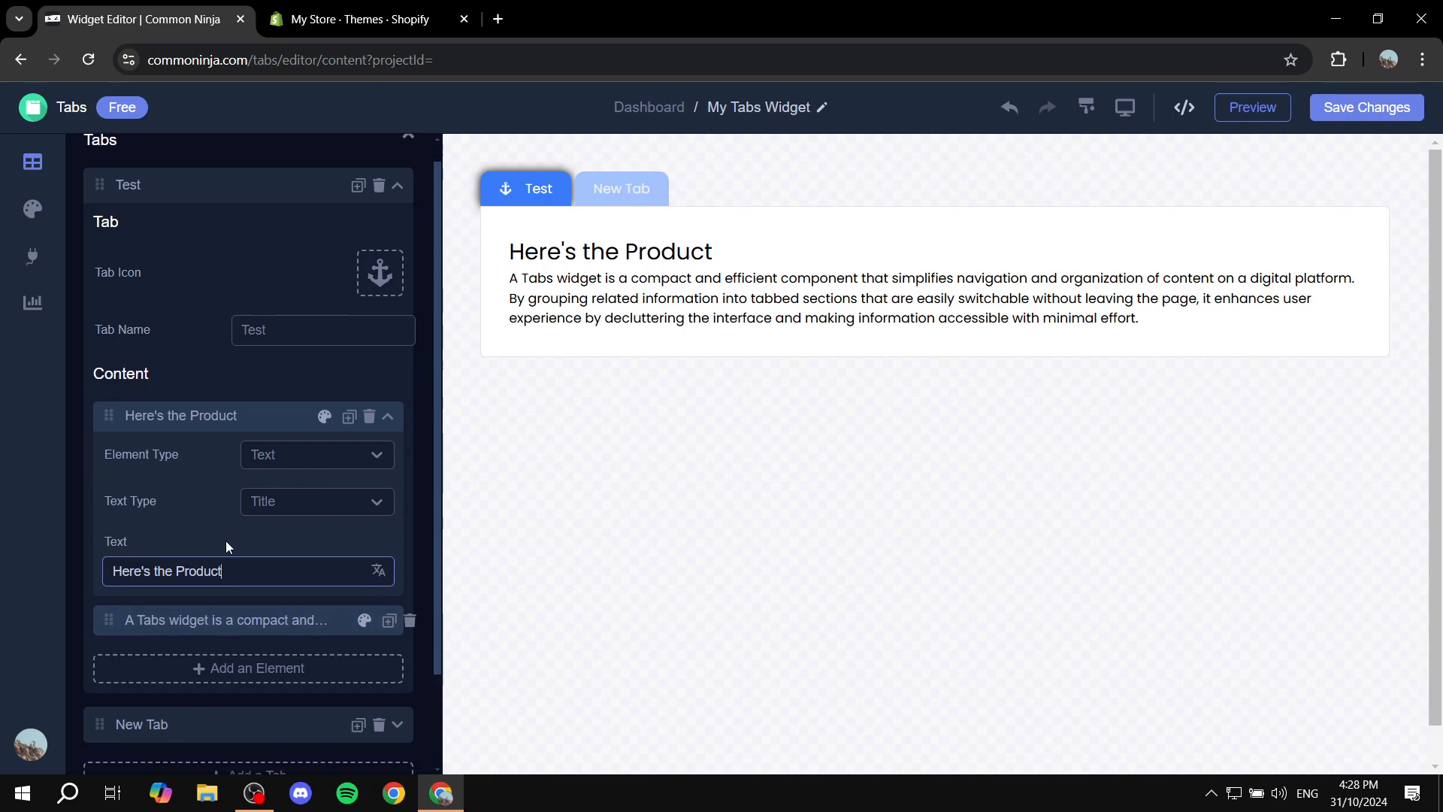
left_click(146, 304)
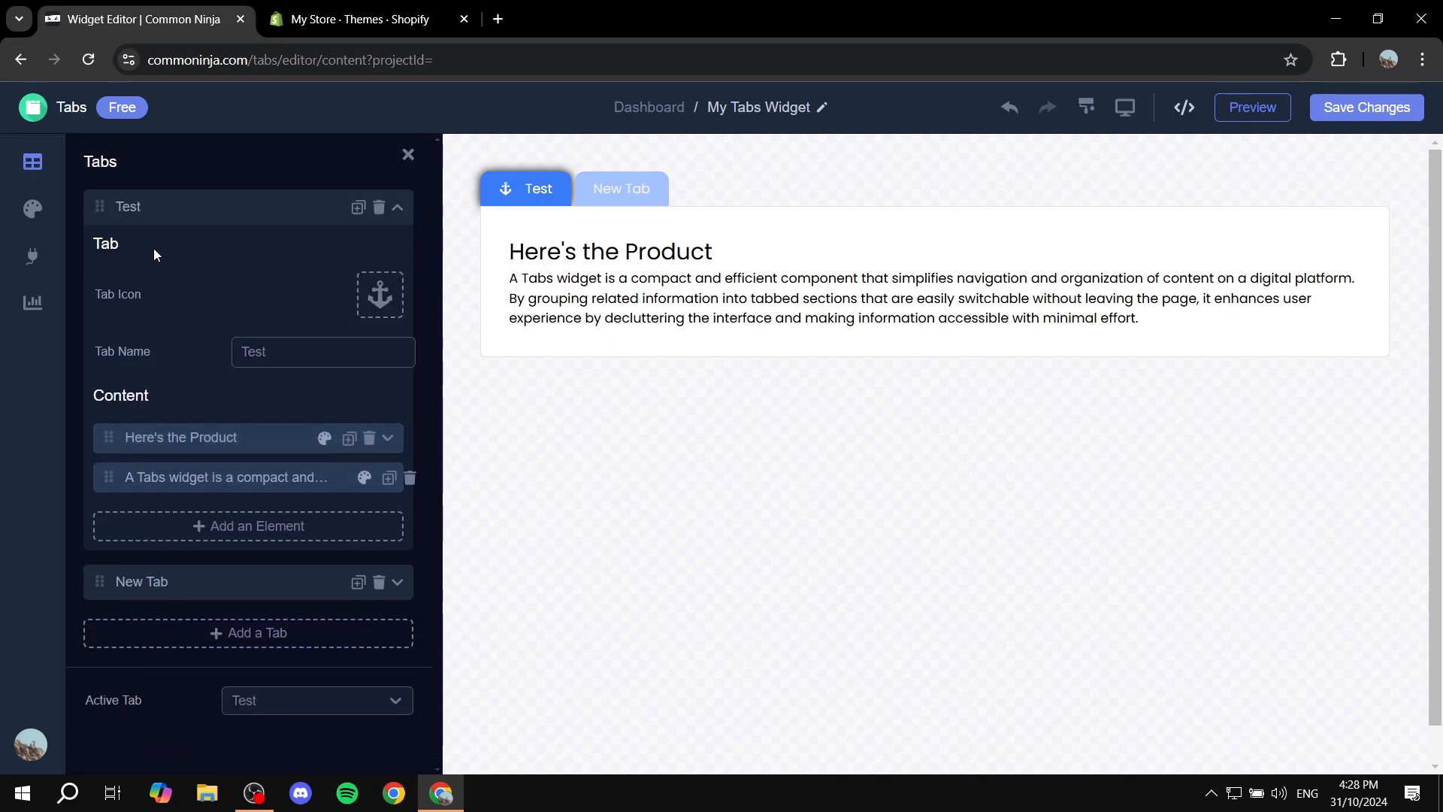
left_click(199, 490)
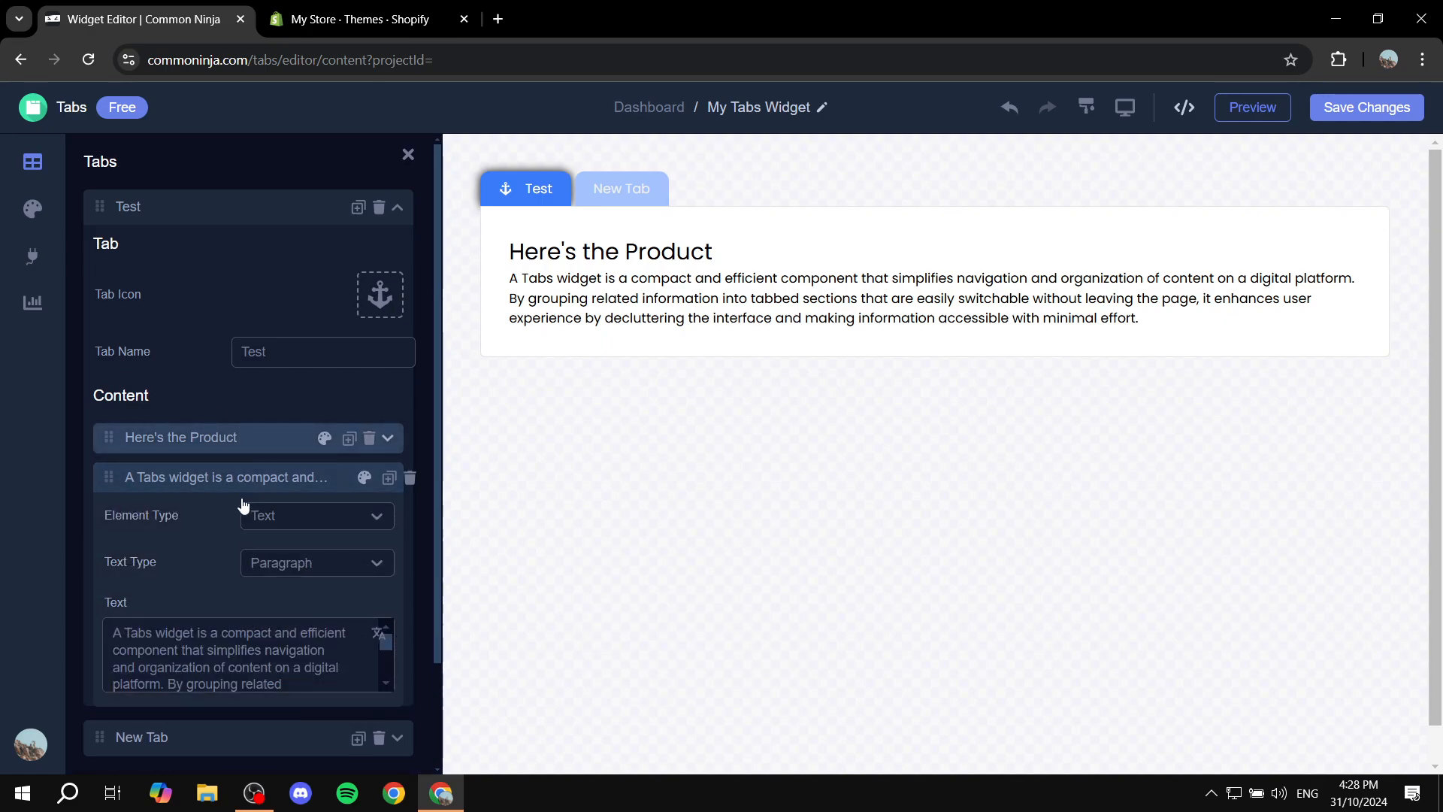
left_click(180, 480)
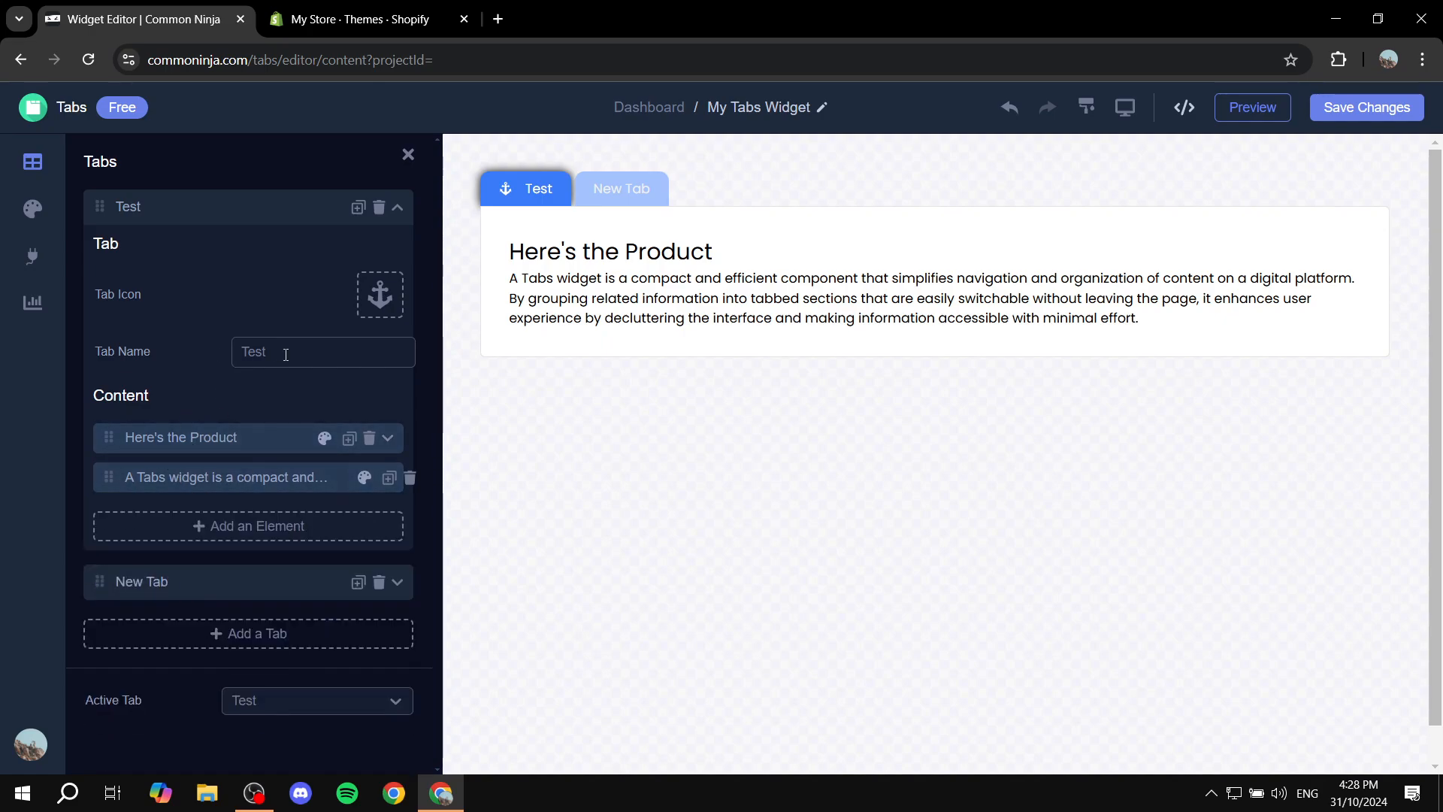
left_click(397, 207)
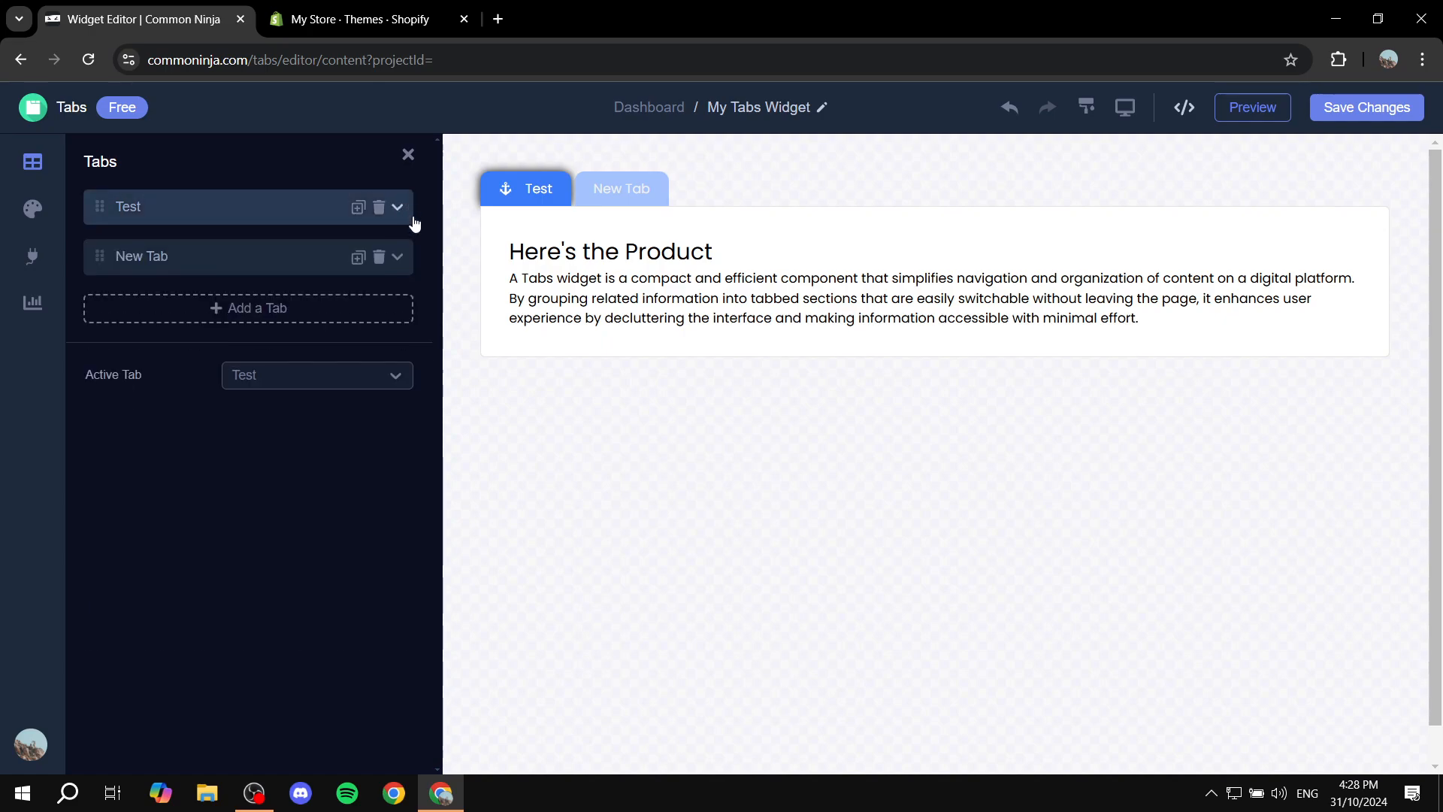
- Give the second tab the Battery icon and name it "Example"
left_click(271, 263)
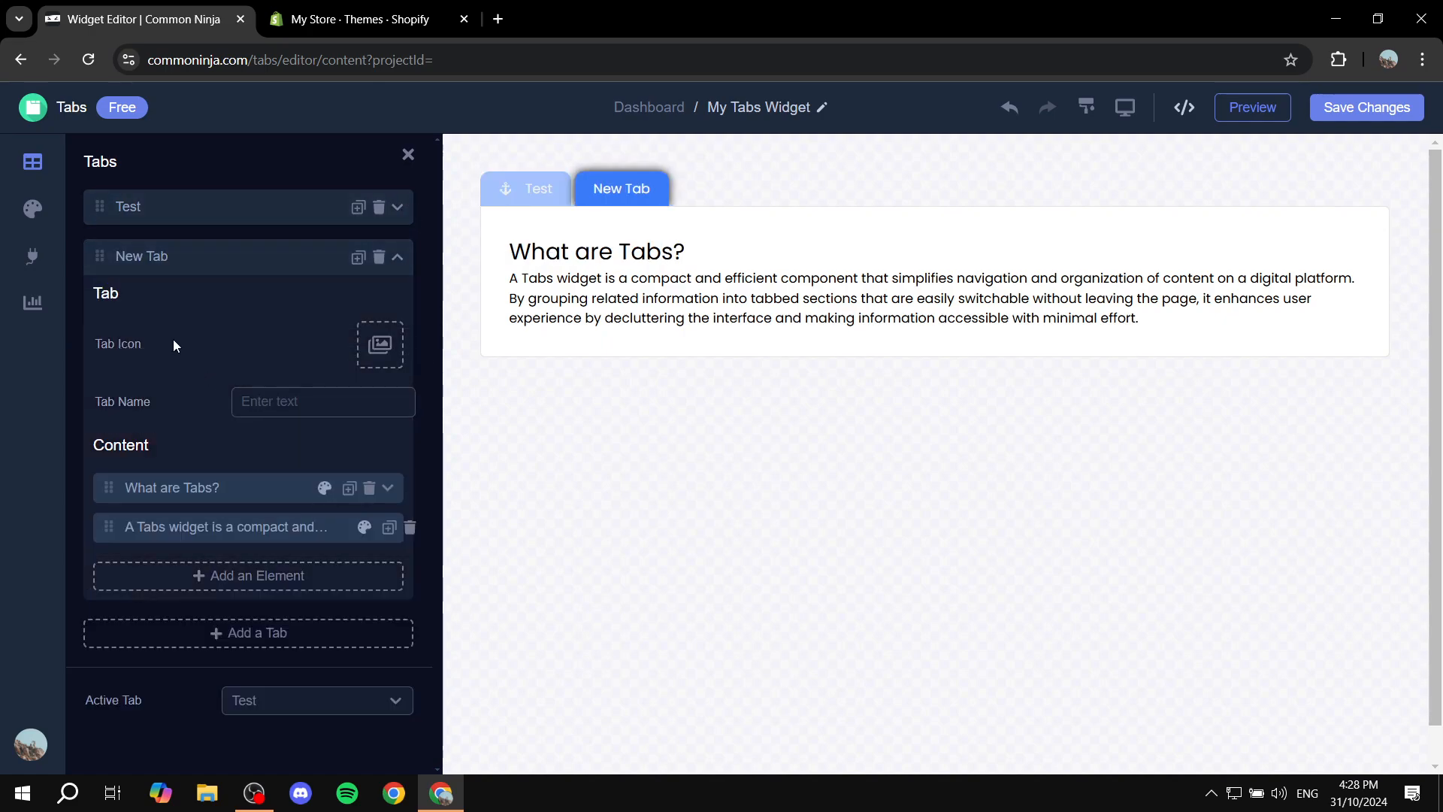
left_click(378, 336)
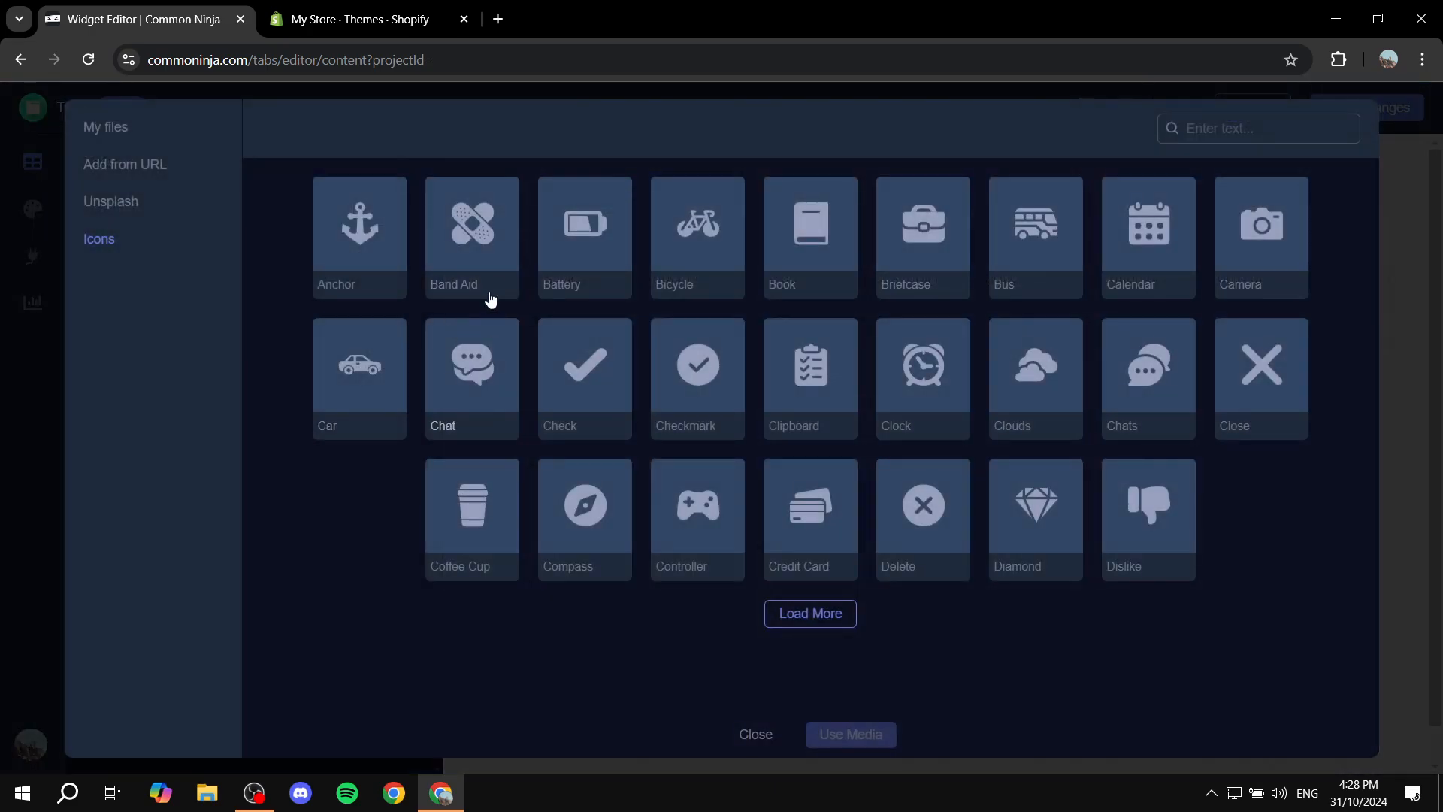
left_click(580, 218)
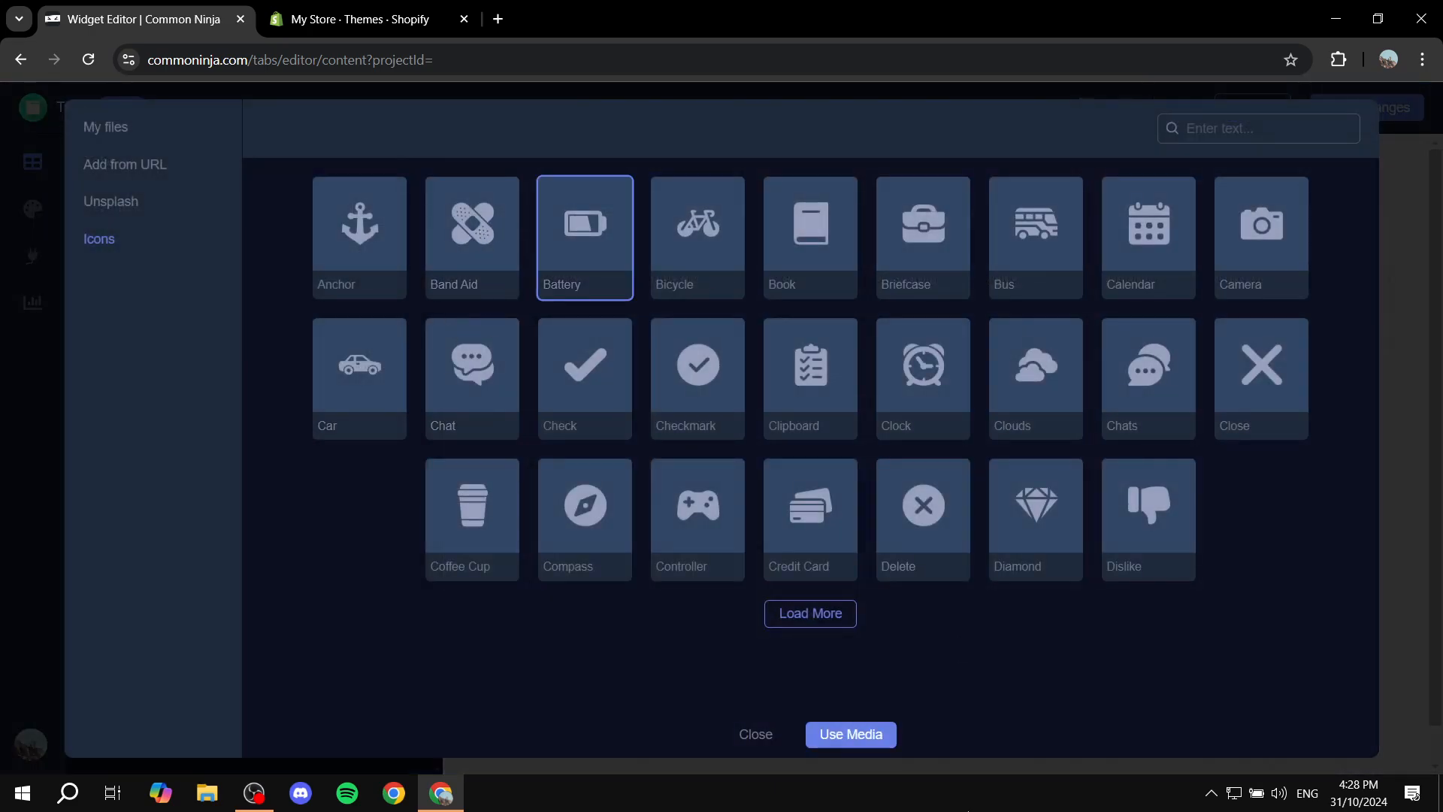
left_click(849, 734)
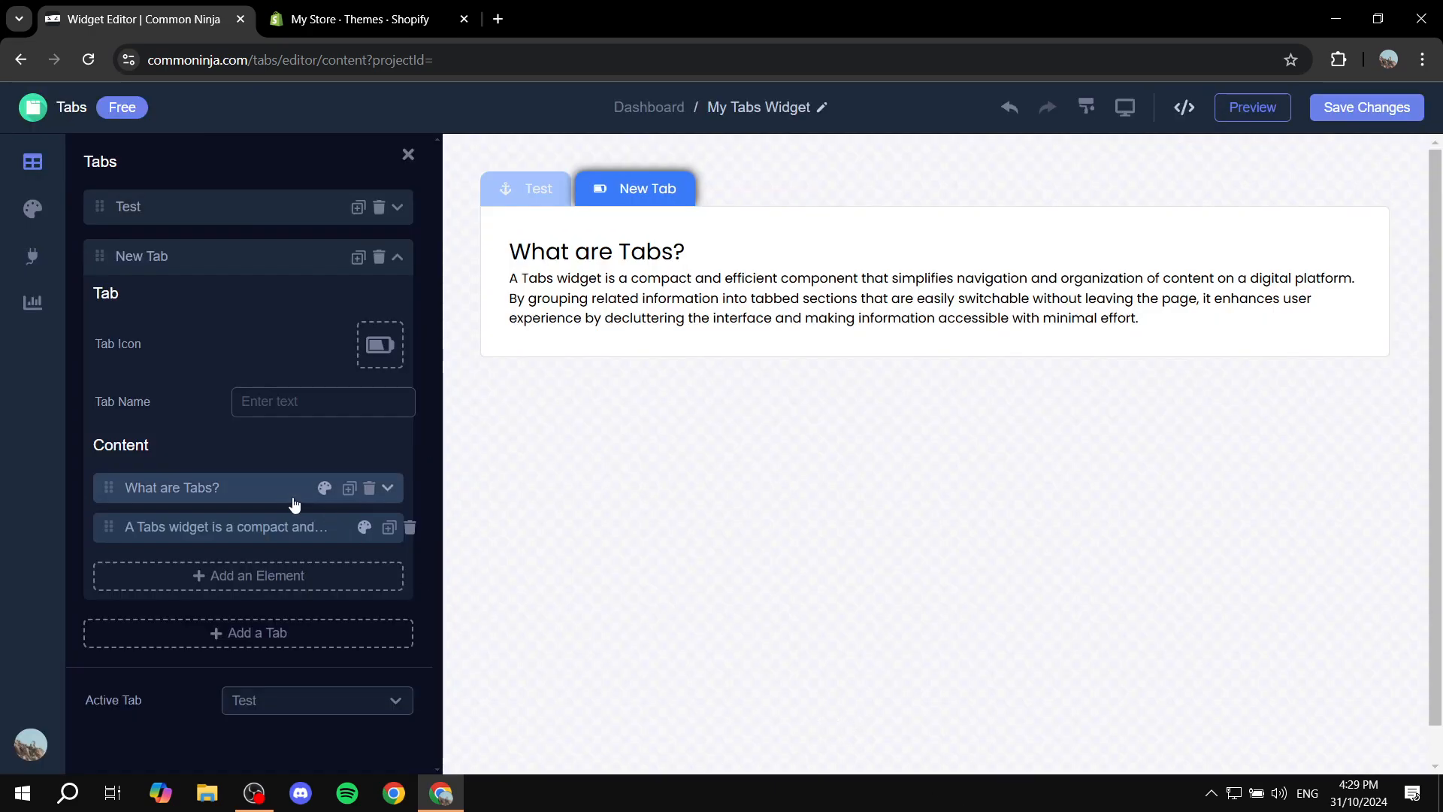
left_click(301, 403)
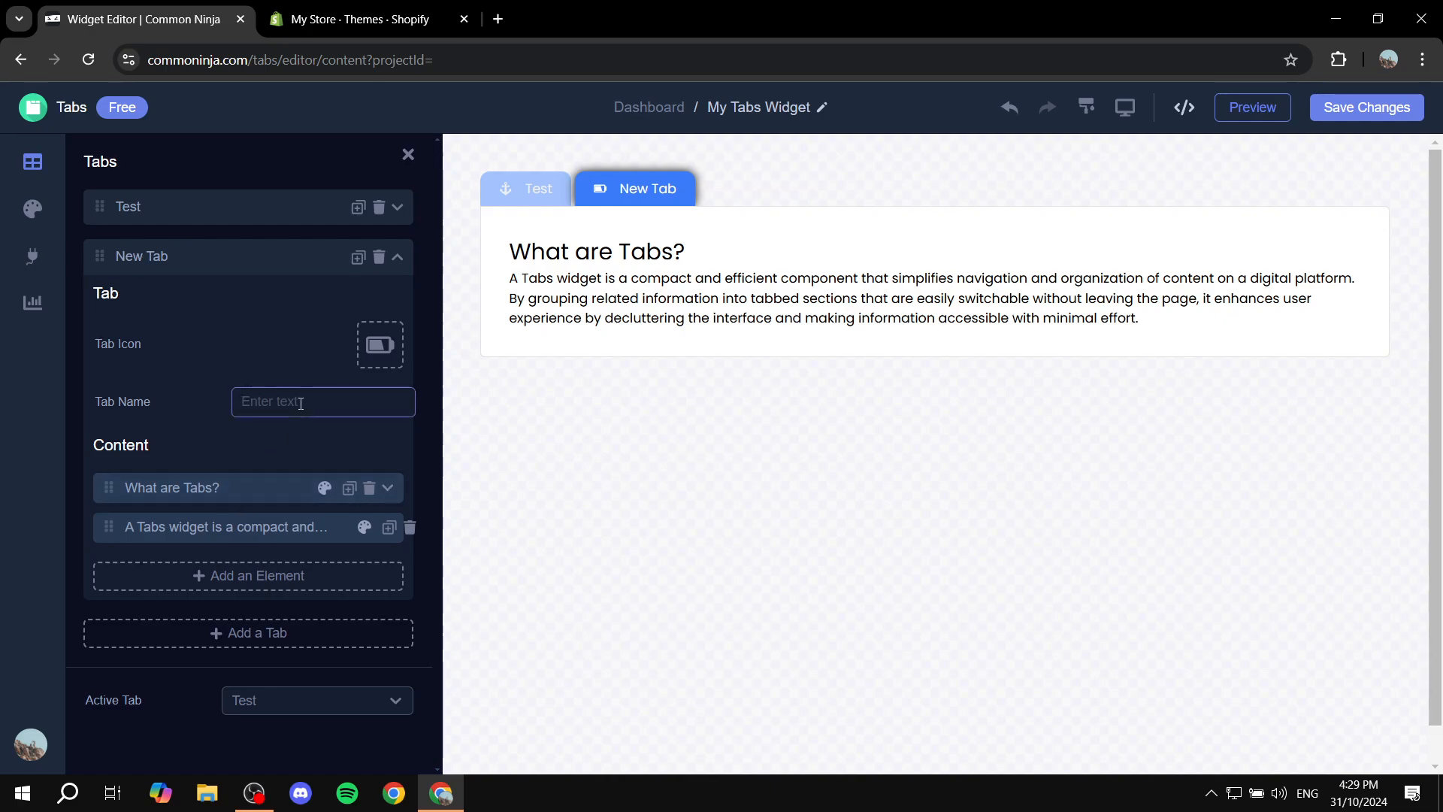
type("Example")
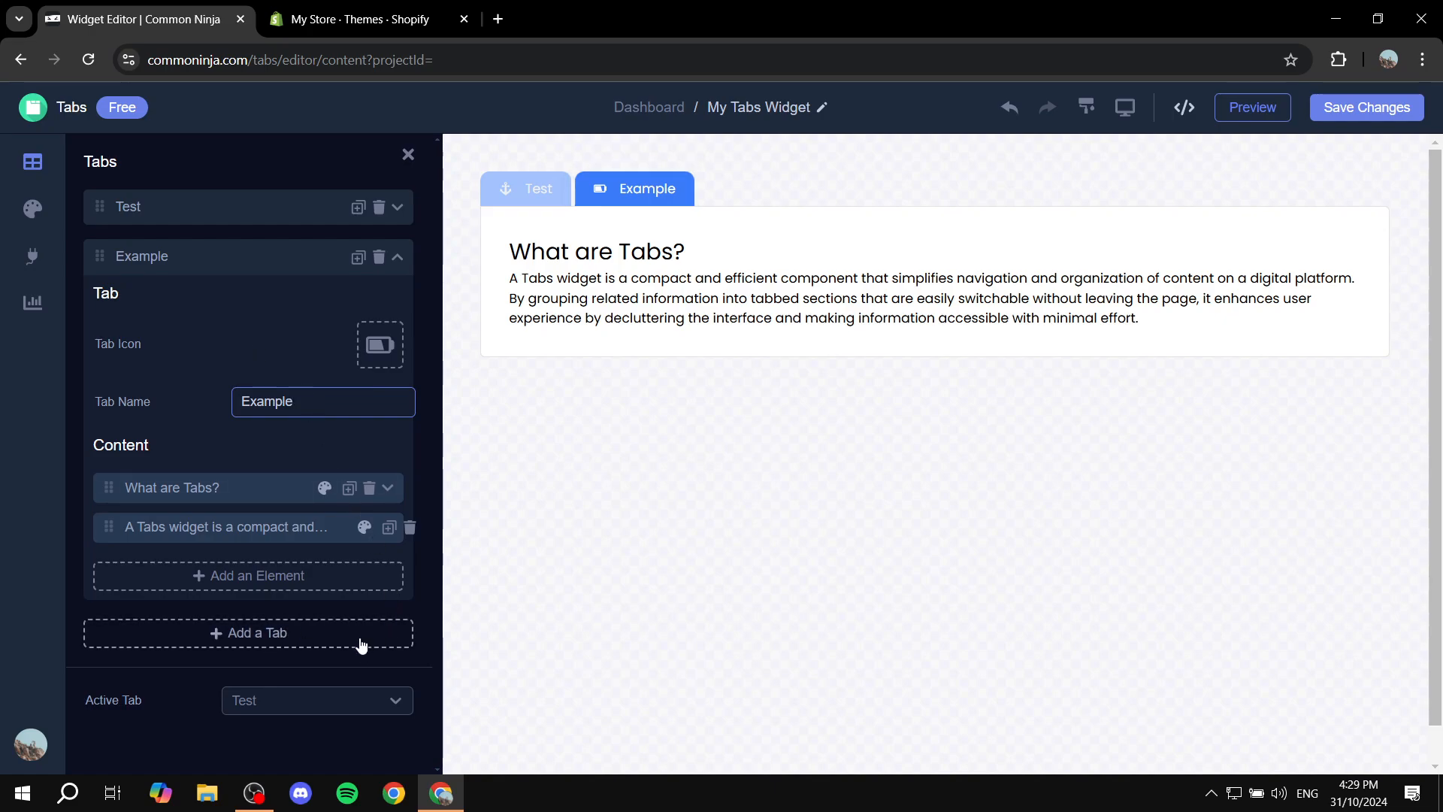
- Try adding a text element to the Example tab's content, look at its style options, and delete the element
left_click(216, 575)
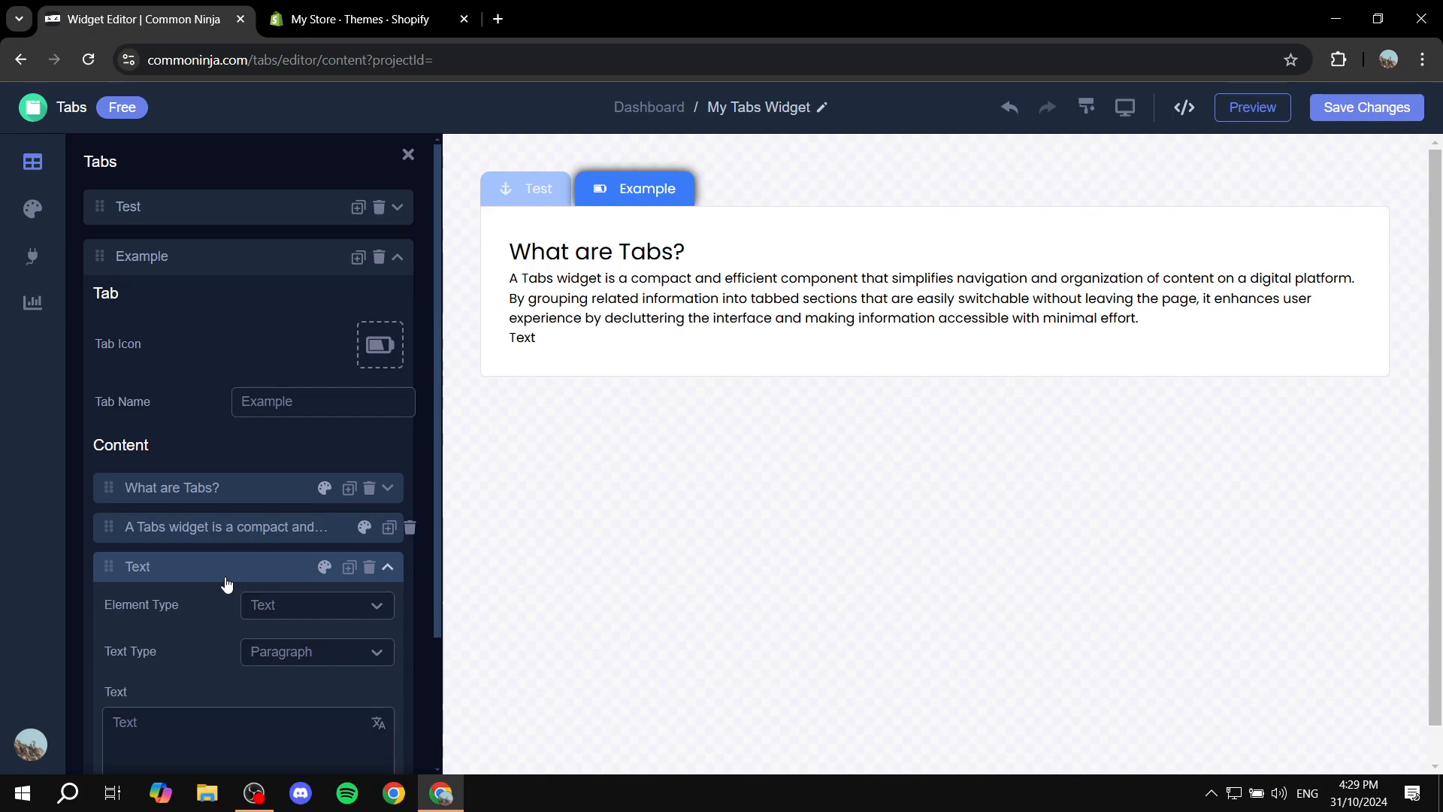
left_click(324, 566)
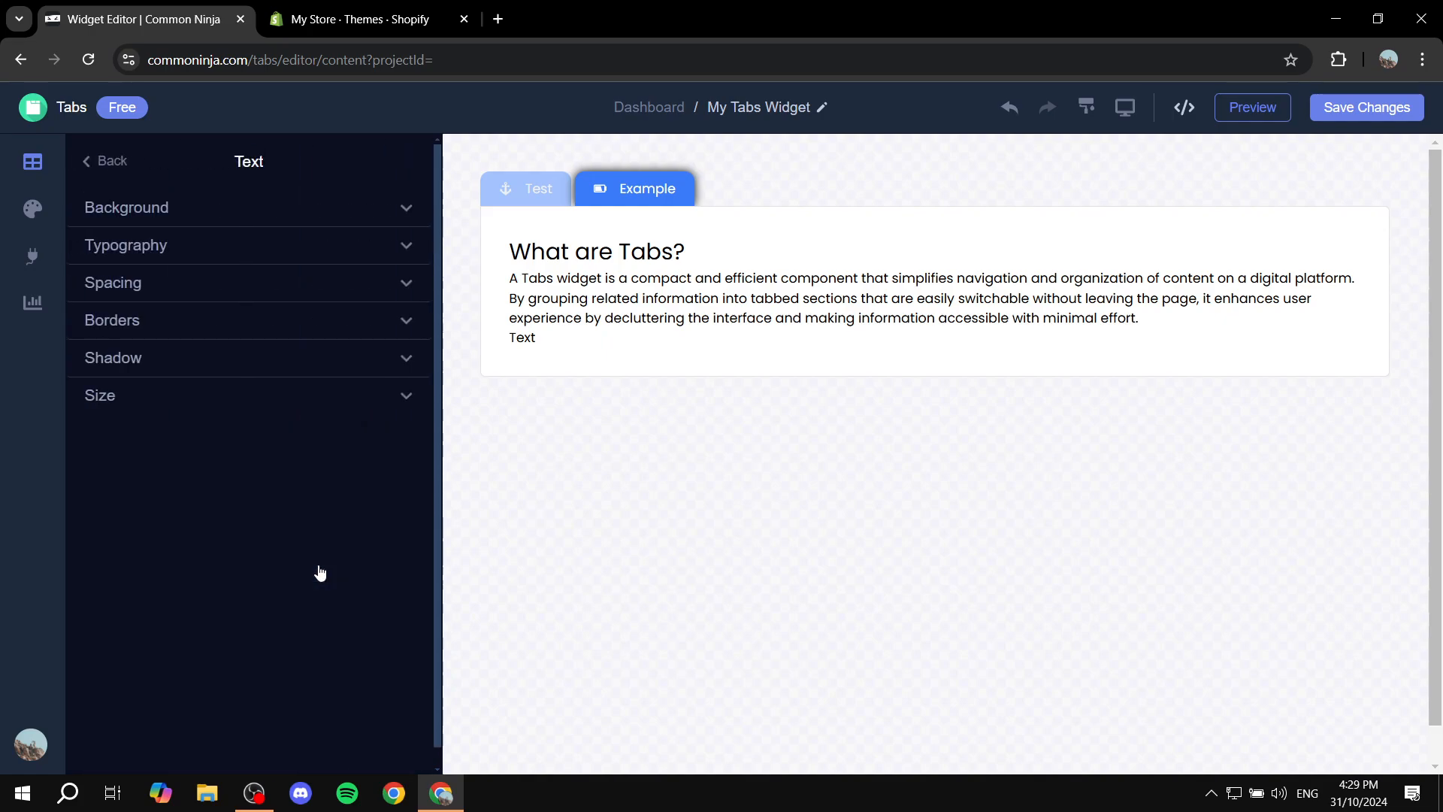
left_click(84, 163)
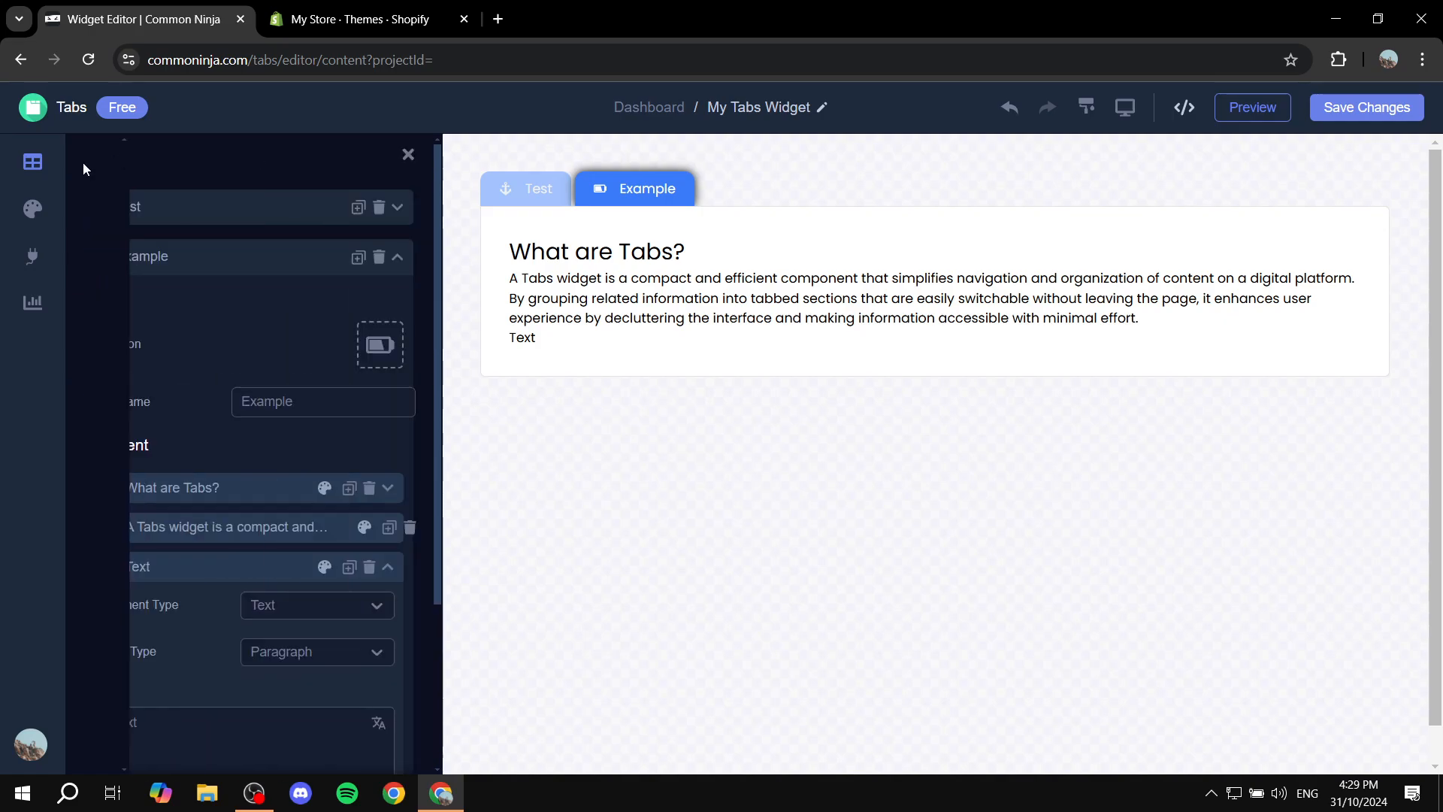
left_click(388, 567)
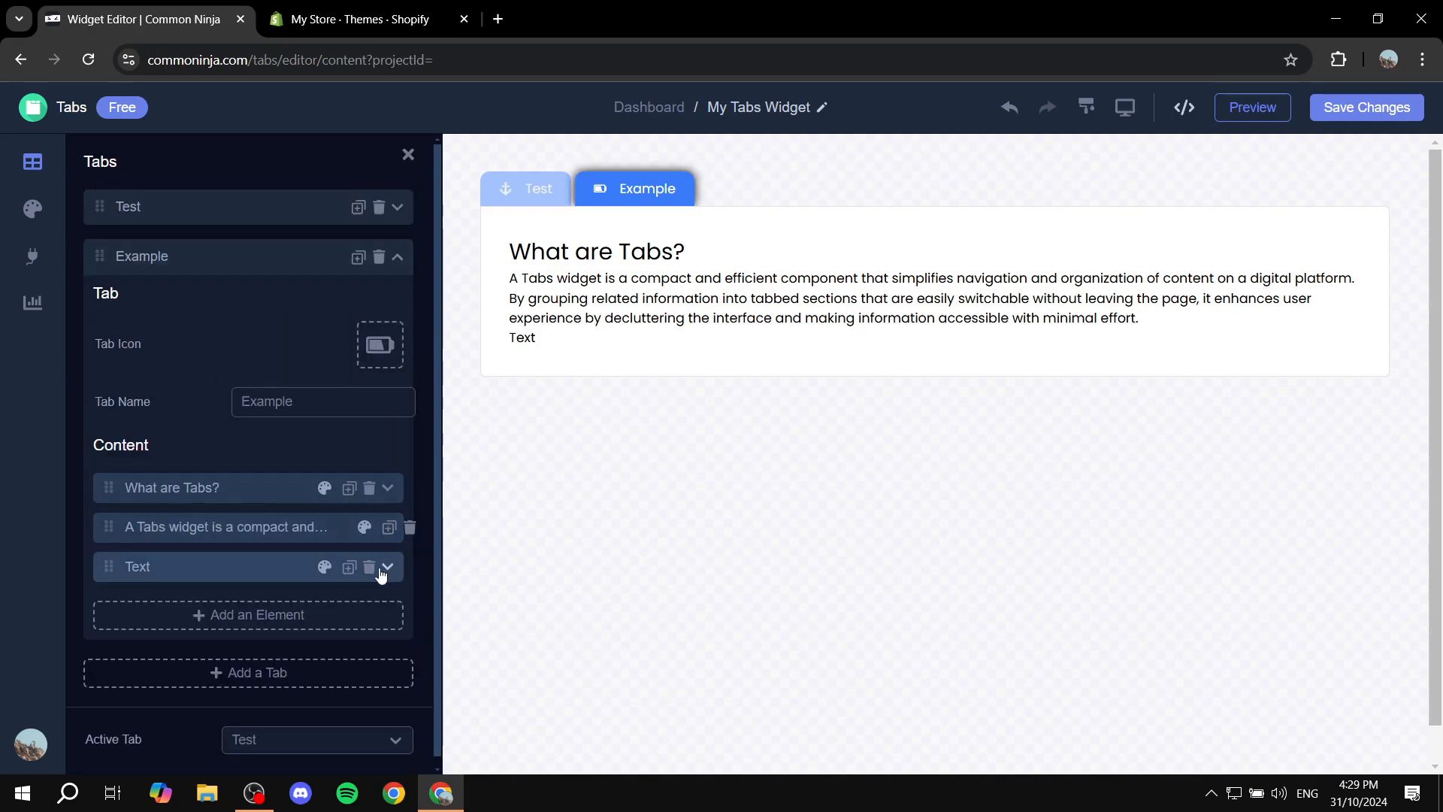
left_click(386, 568)
left_click(368, 568)
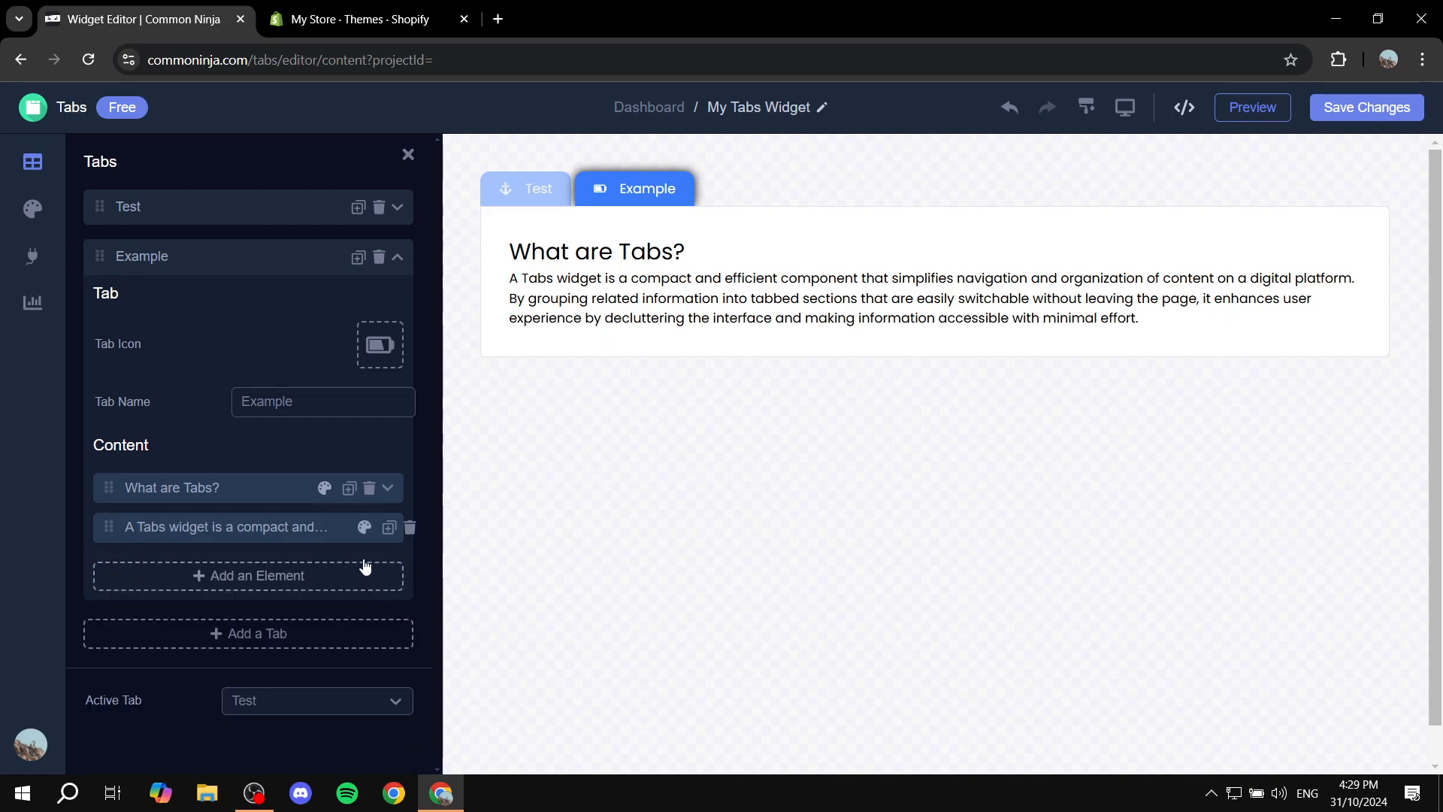
- Try several widget layouts in the style settings and choose the first layout of the second row, with rounded tabs inside the content box
left_click(33, 215)
left_click(242, 256)
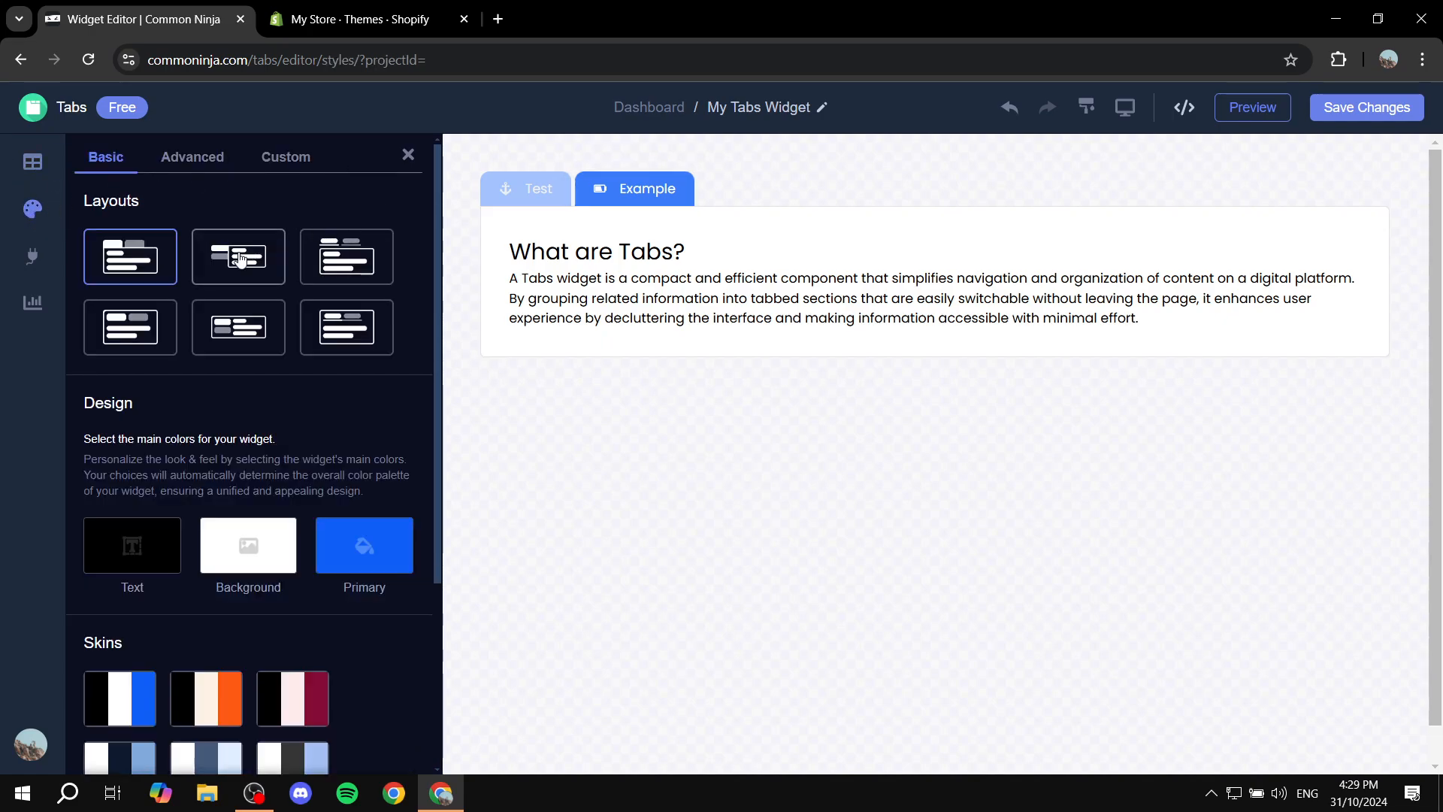
left_click(342, 248)
left_click(321, 319)
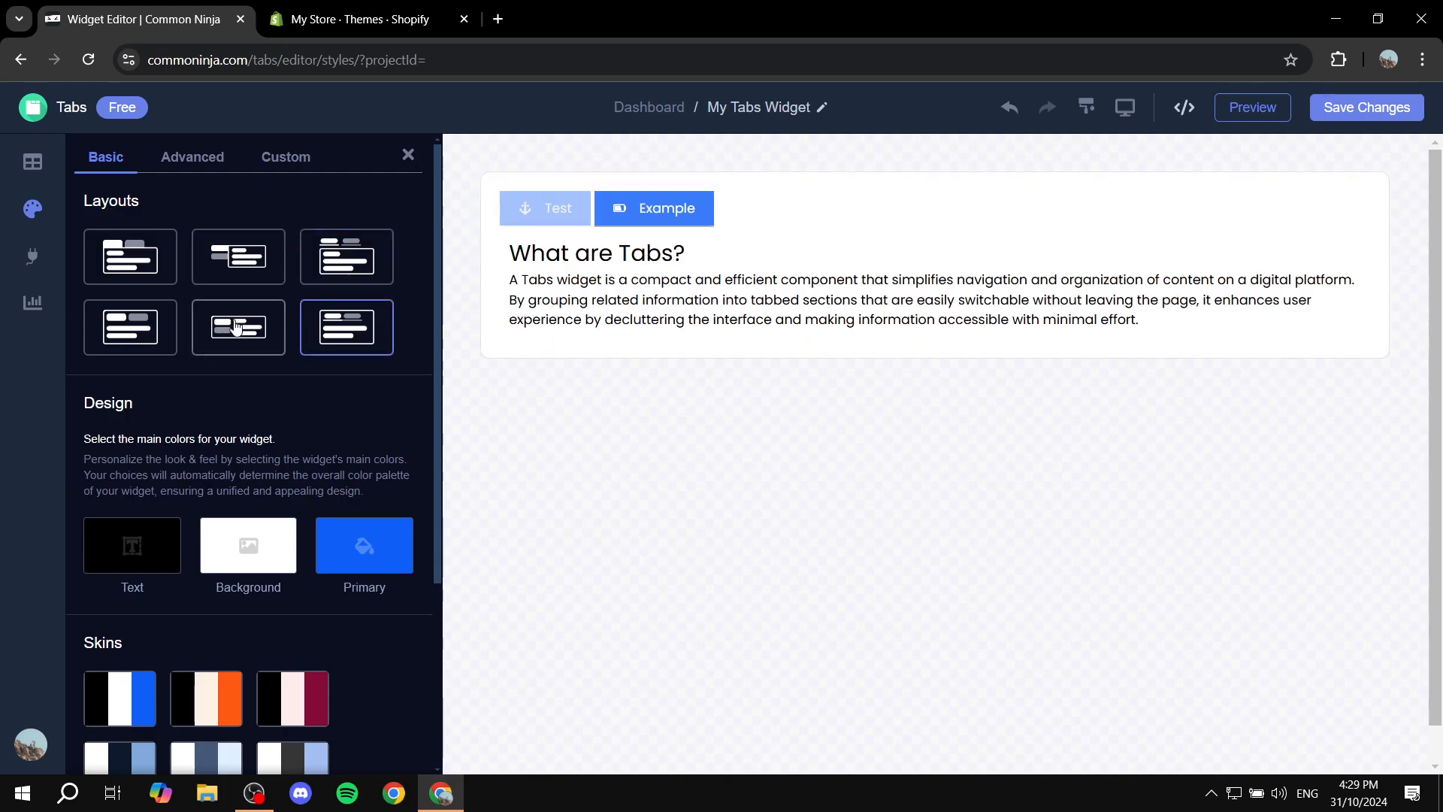
left_click(239, 329)
left_click(141, 323)
left_click(239, 335)
left_click(140, 330)
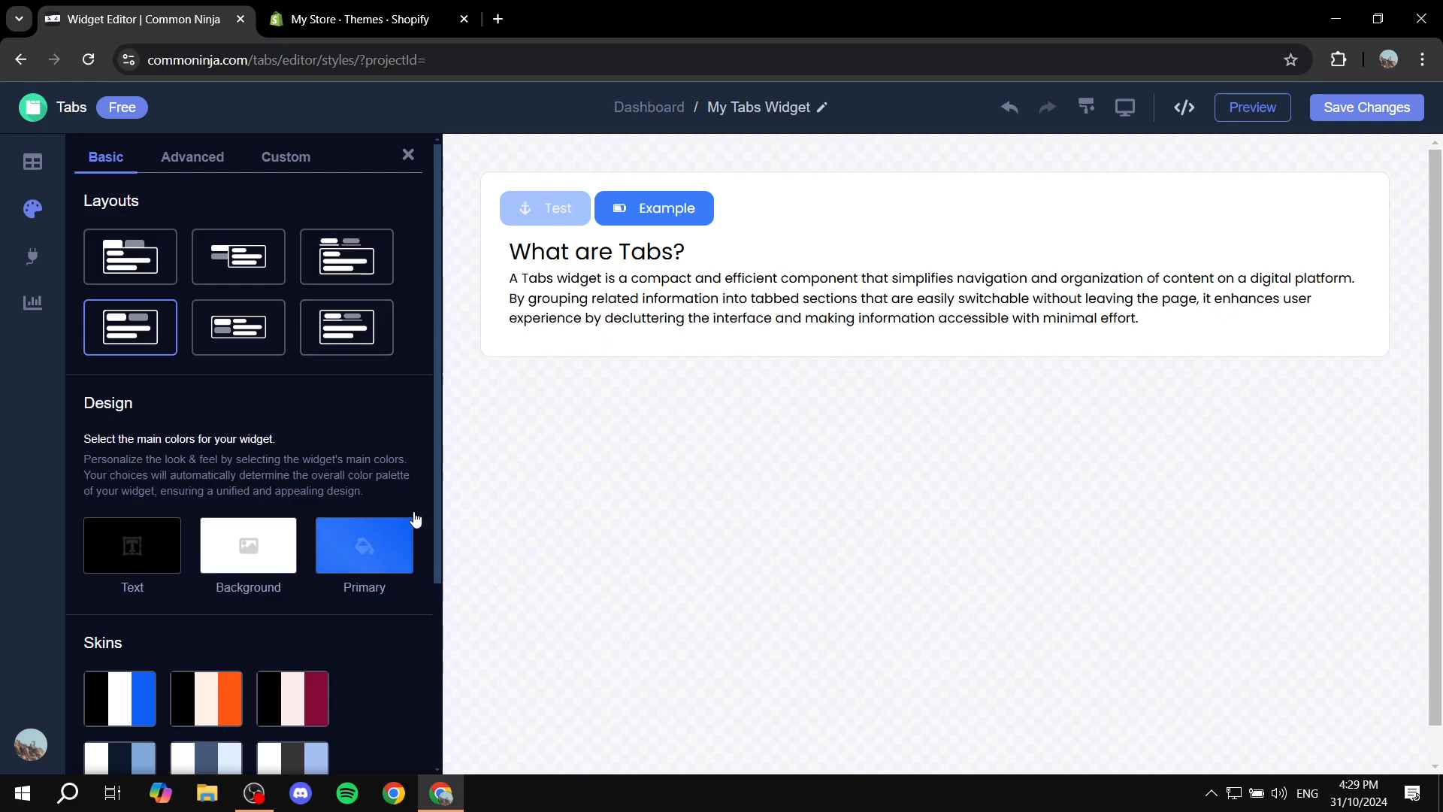
- Change the widget's primary color to a bright turquoise
left_click(352, 547)
mouse_move(187, 564)
left_mouse_down()
mouse_move(143, 563)
mouse_move(188, 563)
left_mouse_up()
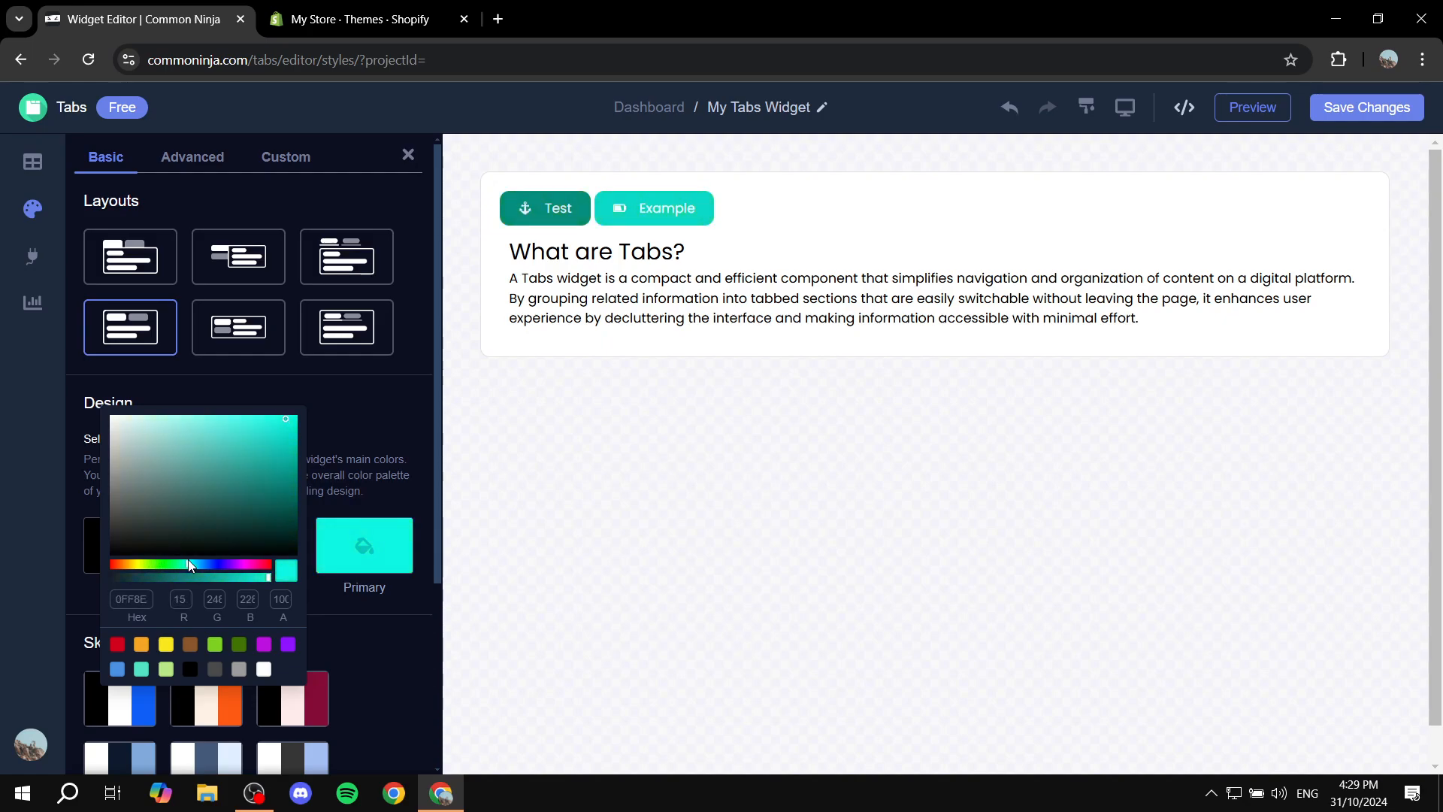
left_click(514, 565)
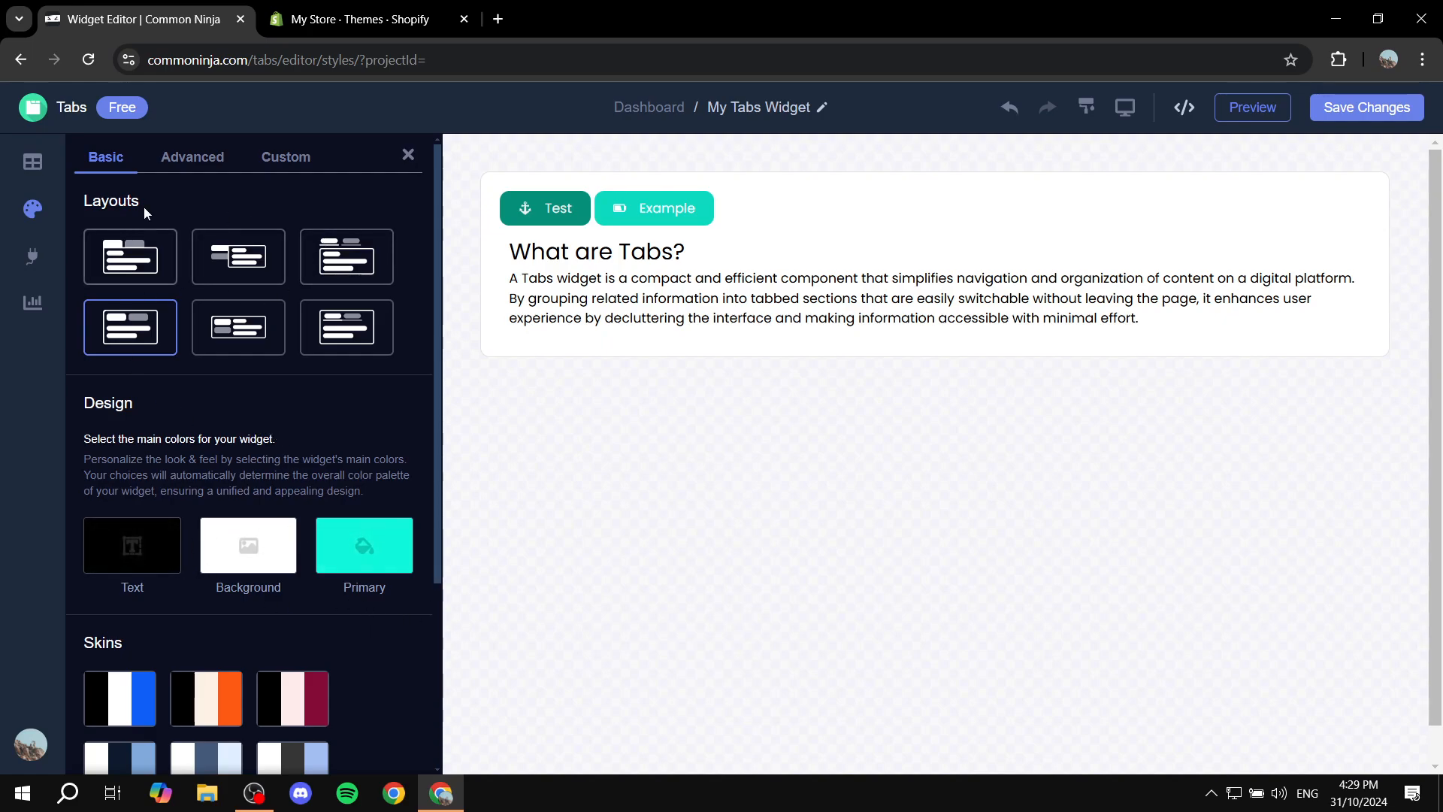
- Save the widget as "My Tabs Widget" and assign it to the Test project
left_click(1357, 115)
left_click(649, 481)
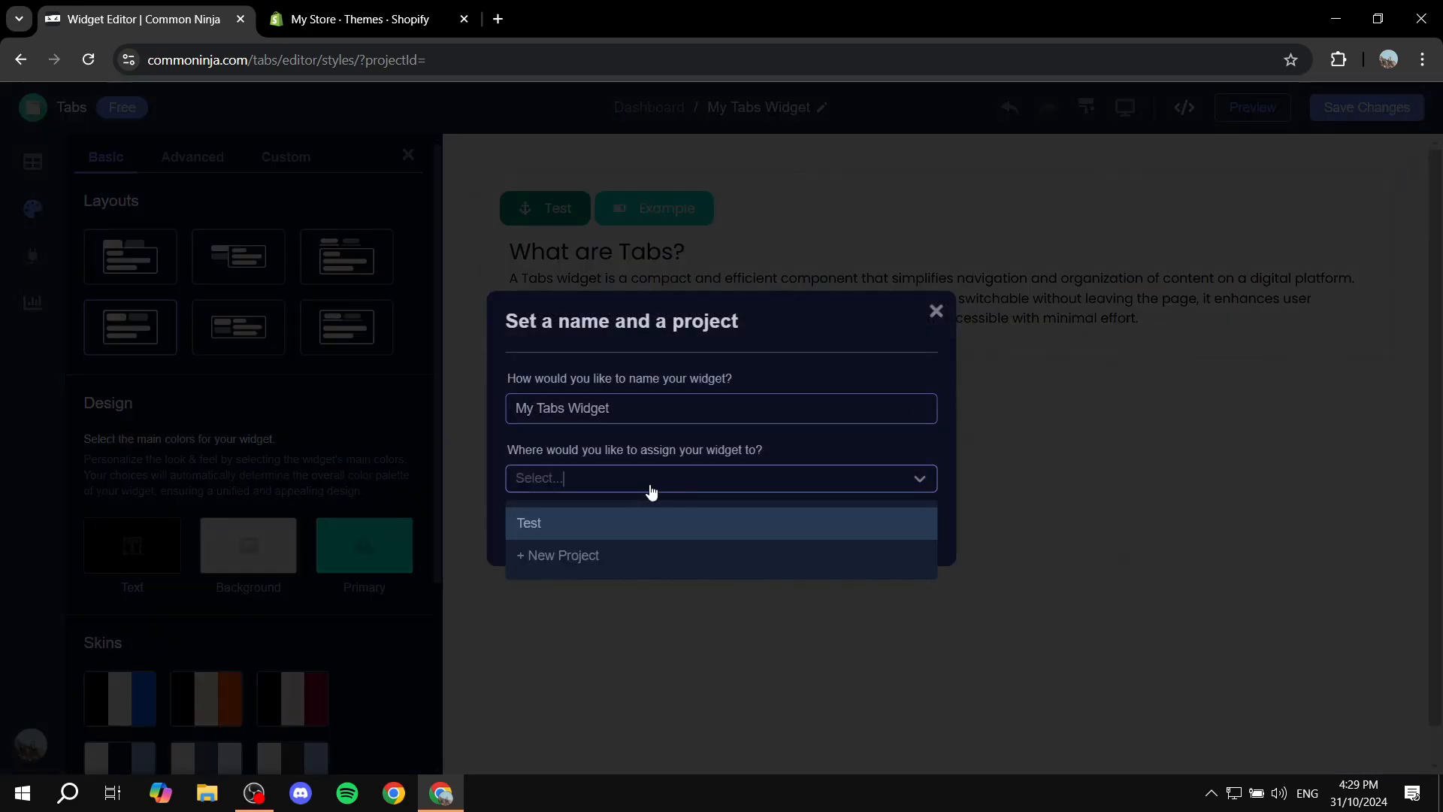
left_click(598, 526)
left_click(879, 533)
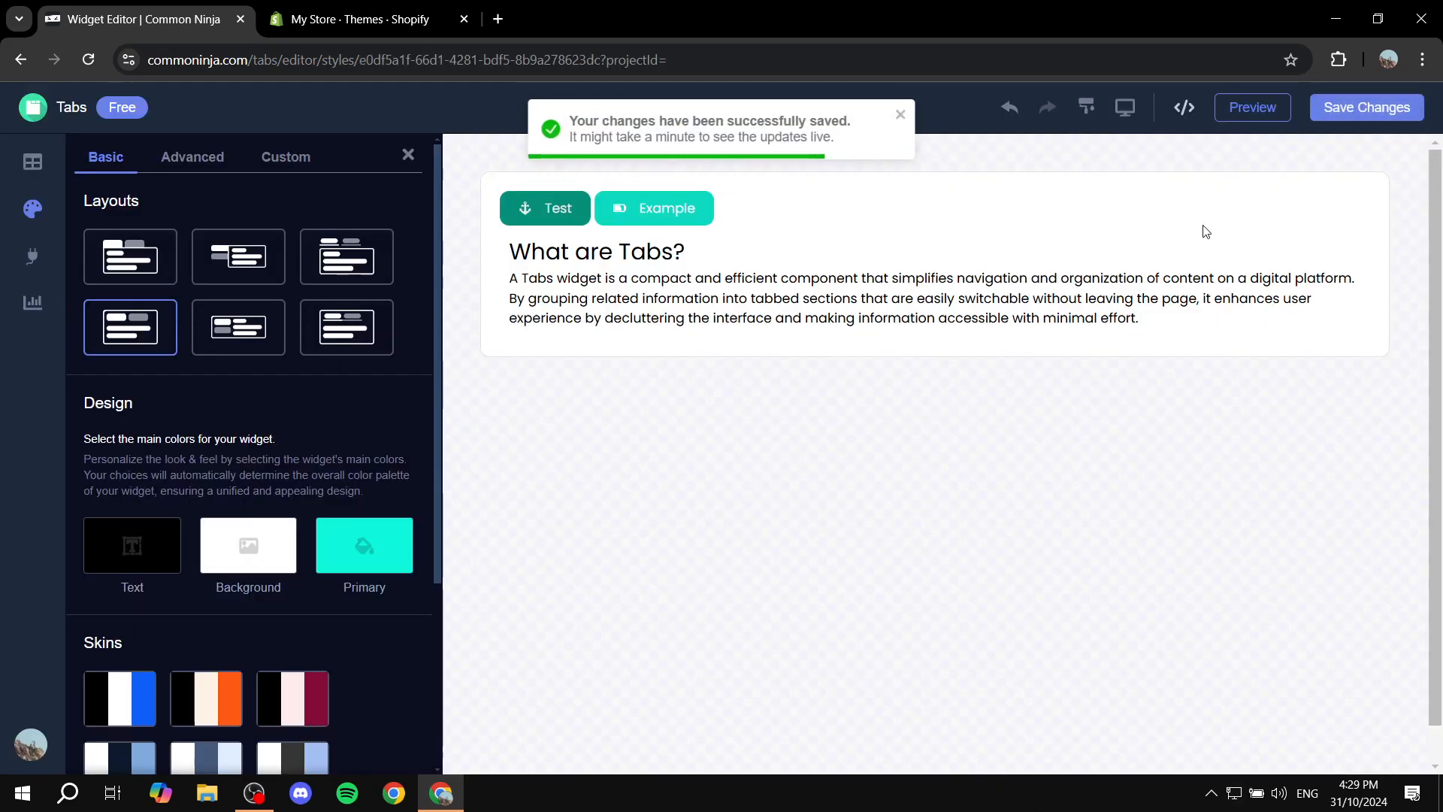
- Copy the widget's standard embed code and close the code dialog
left_click(1185, 107)
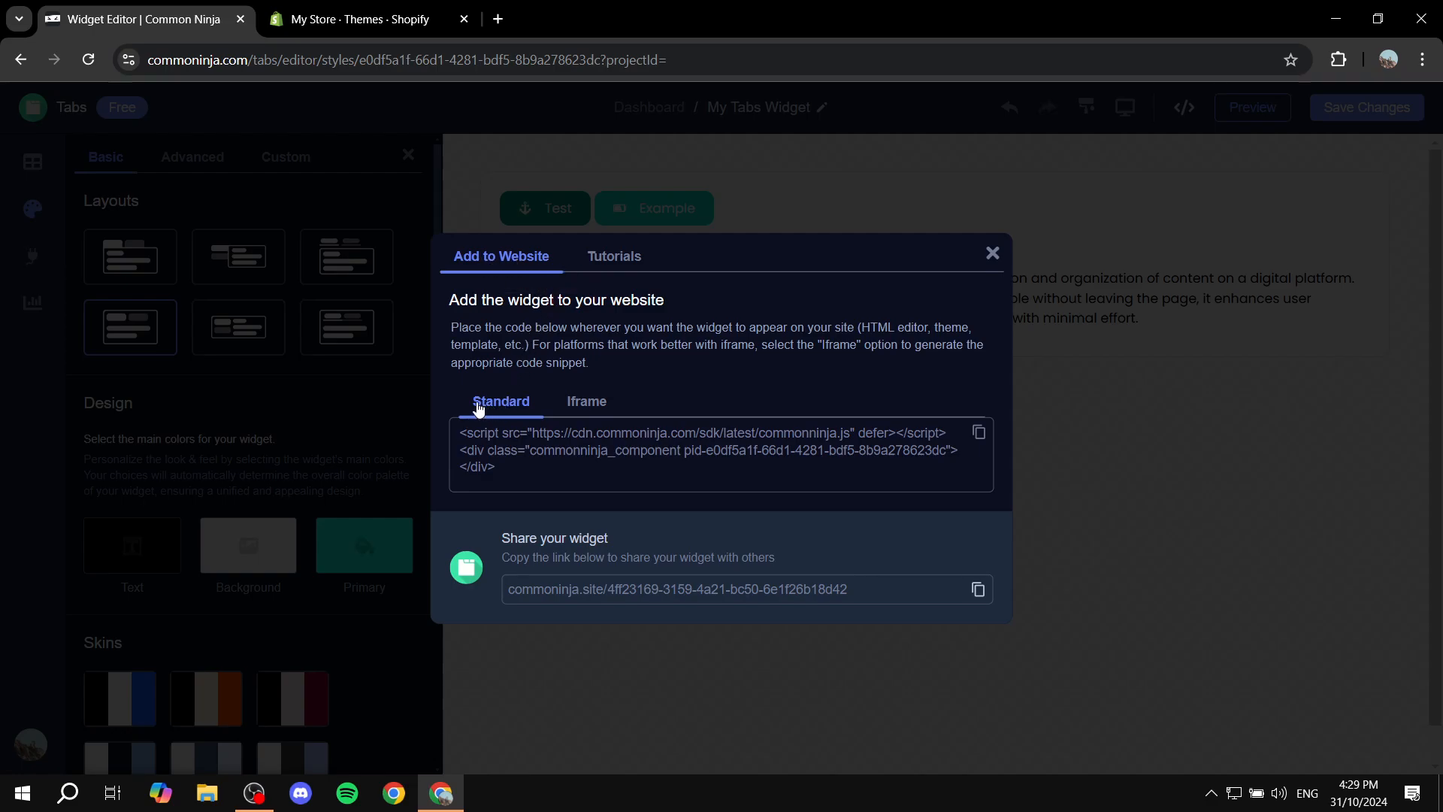
left_click(978, 432)
left_click(992, 254)
- Switch to the Shopify admin and open the Tutorial product for editing
left_click(425, 6)
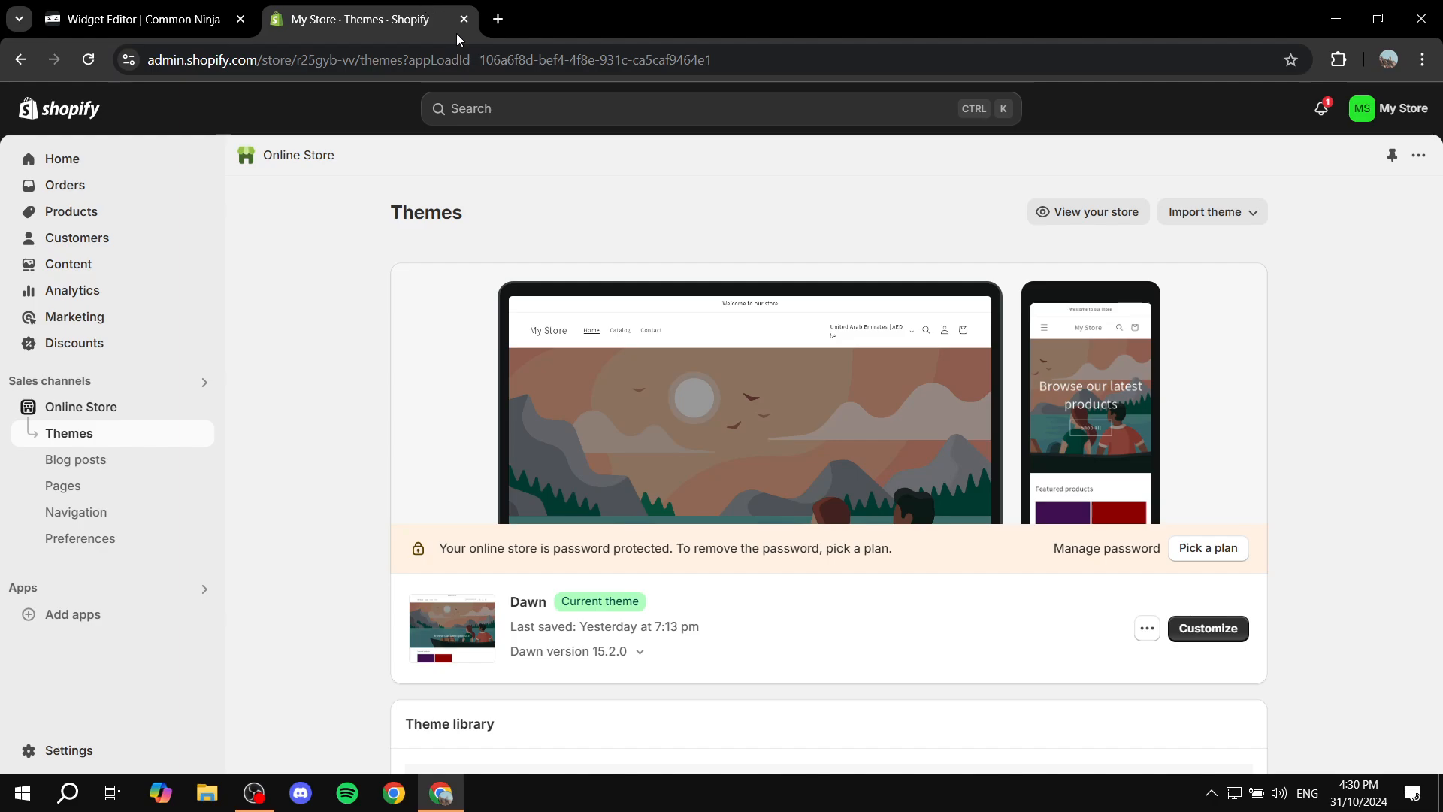
left_click(95, 219)
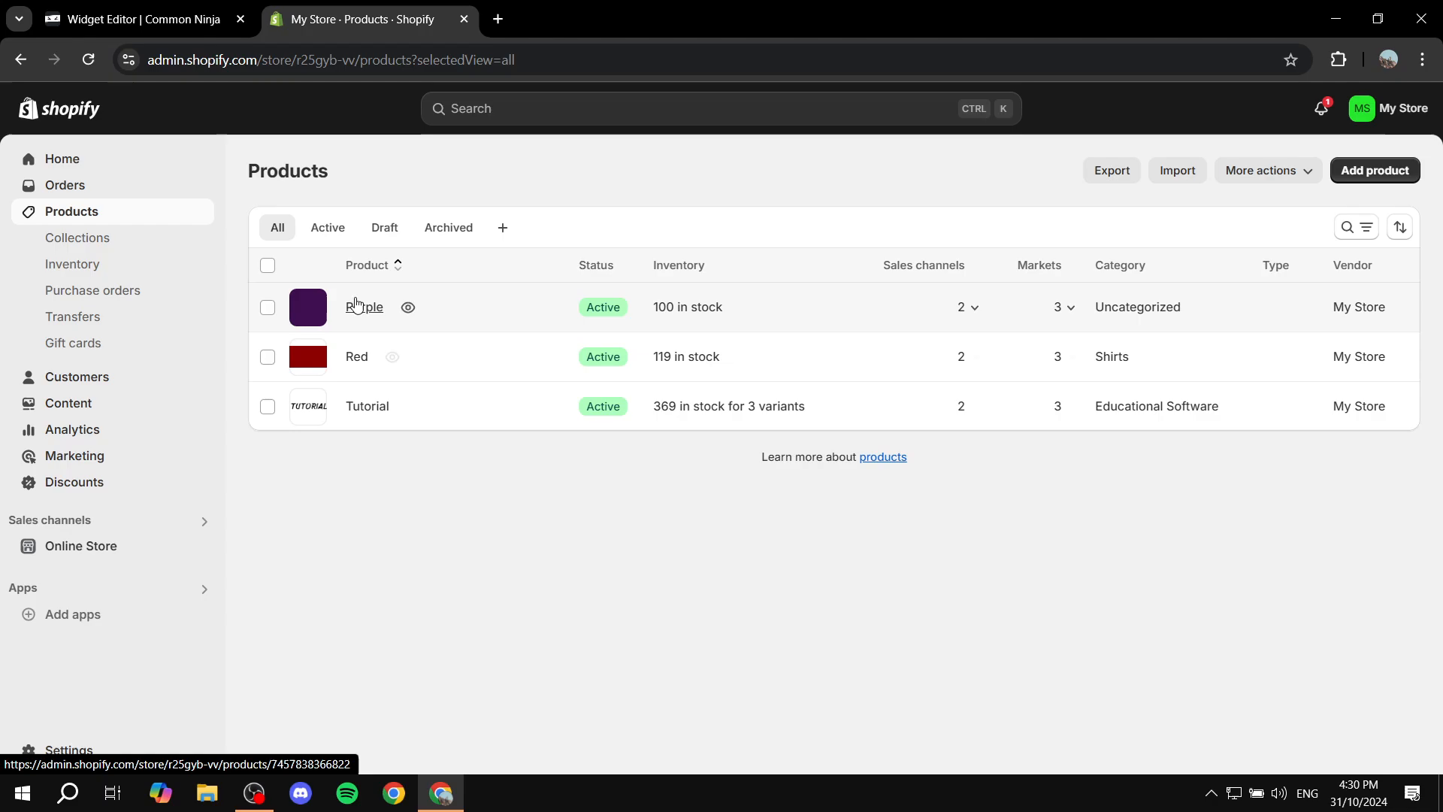
left_click(466, 397)
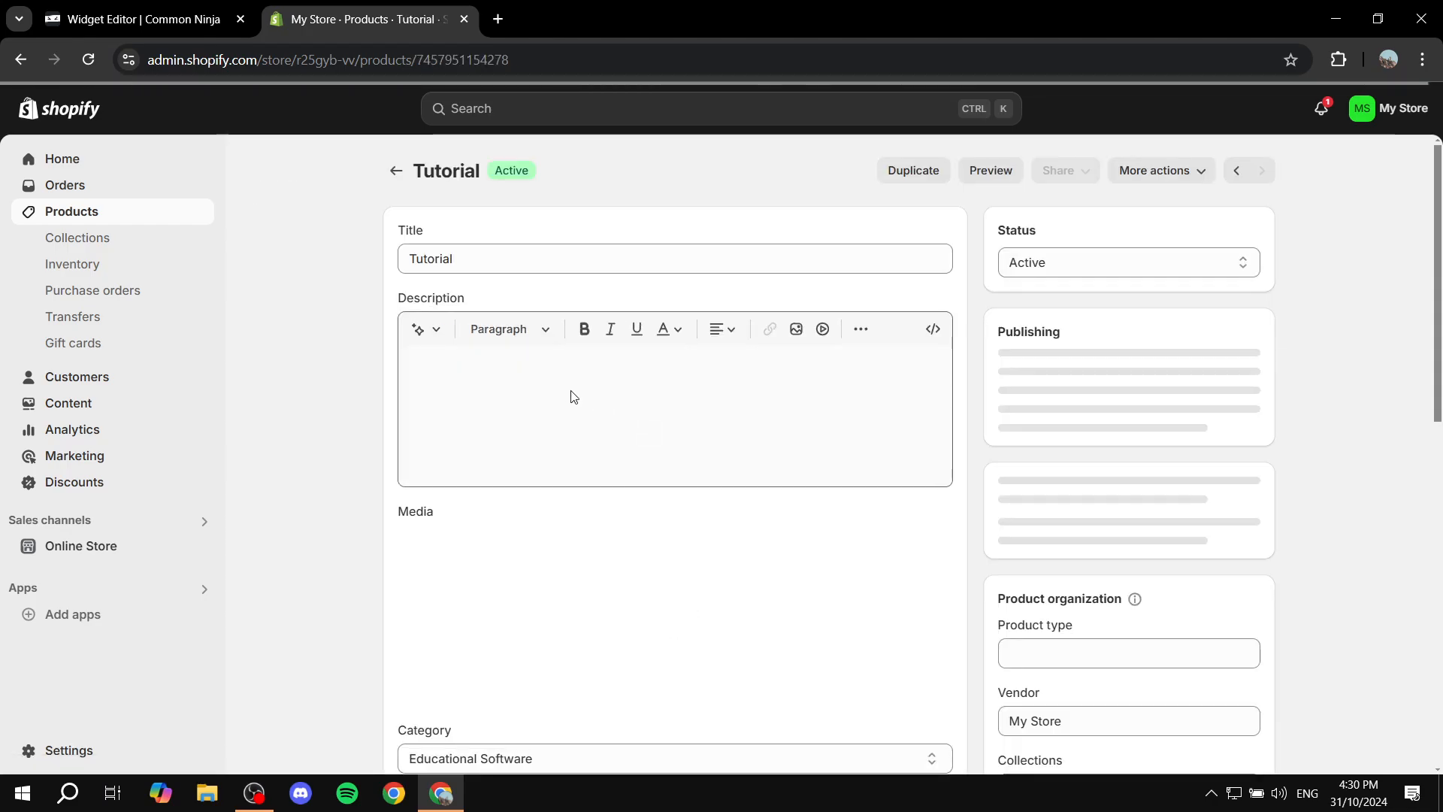
- Paste the copied widget code into the Tutorial product's description as HTML, return to the visual editor and save the product
left_click(556, 392)
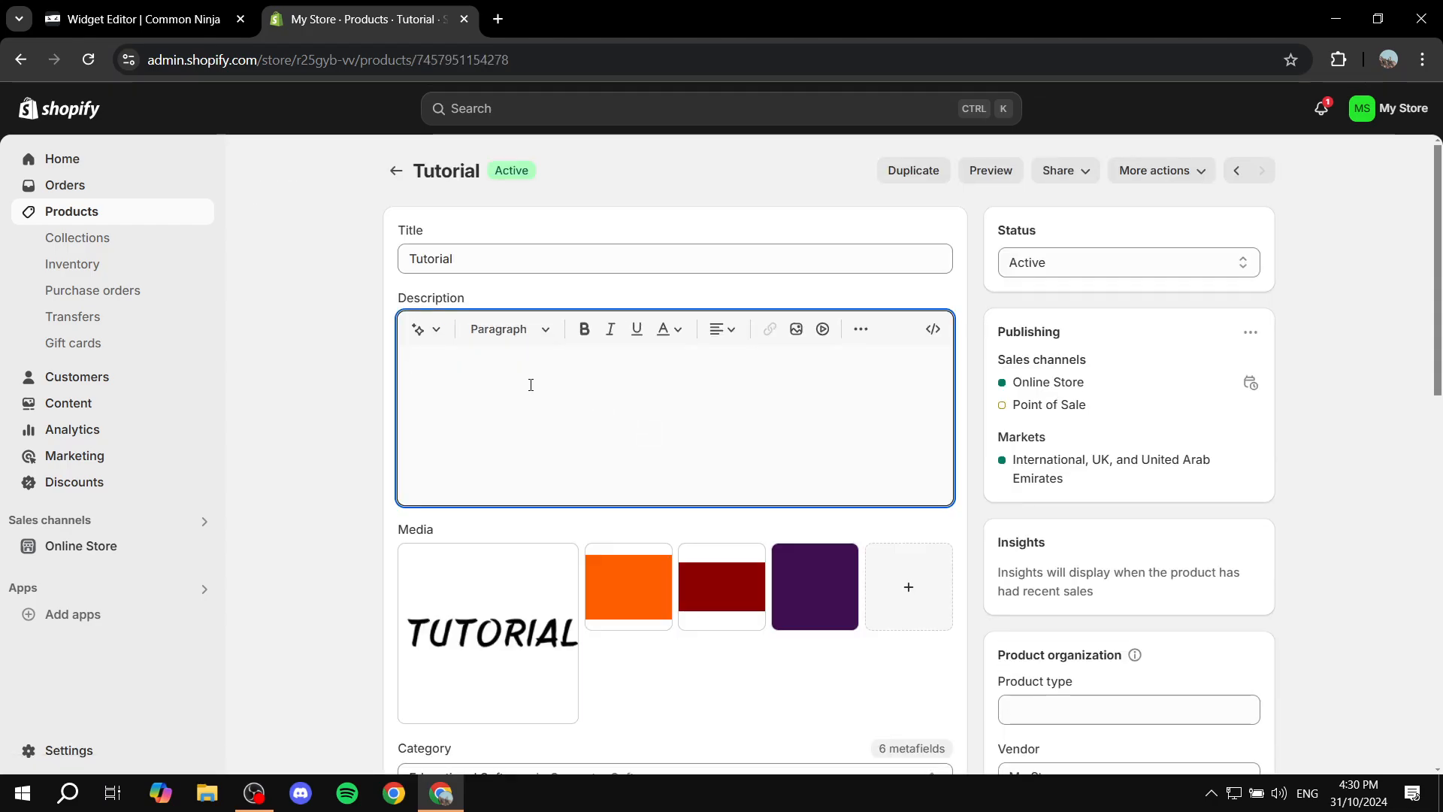
left_click(932, 329)
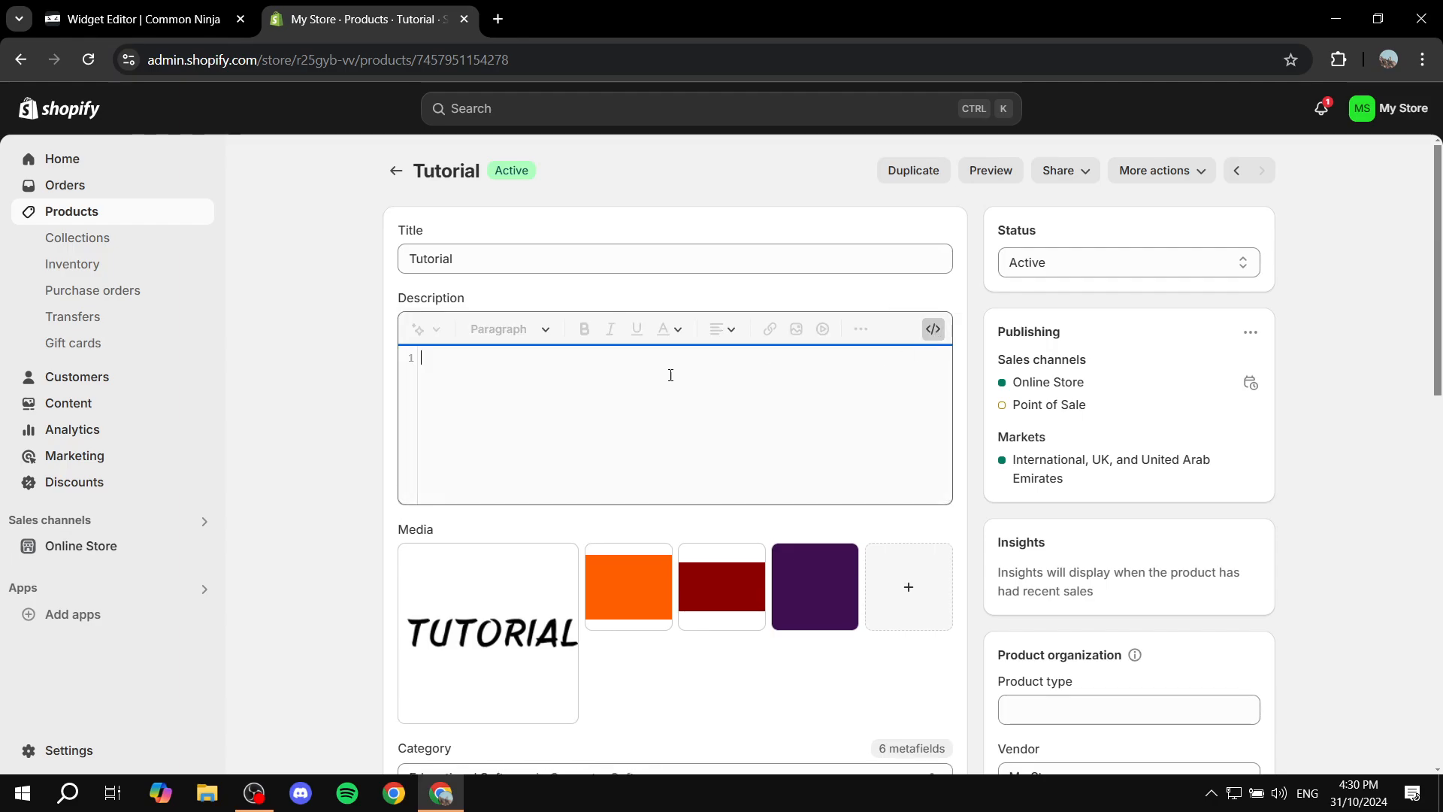
key("ctrl+v")
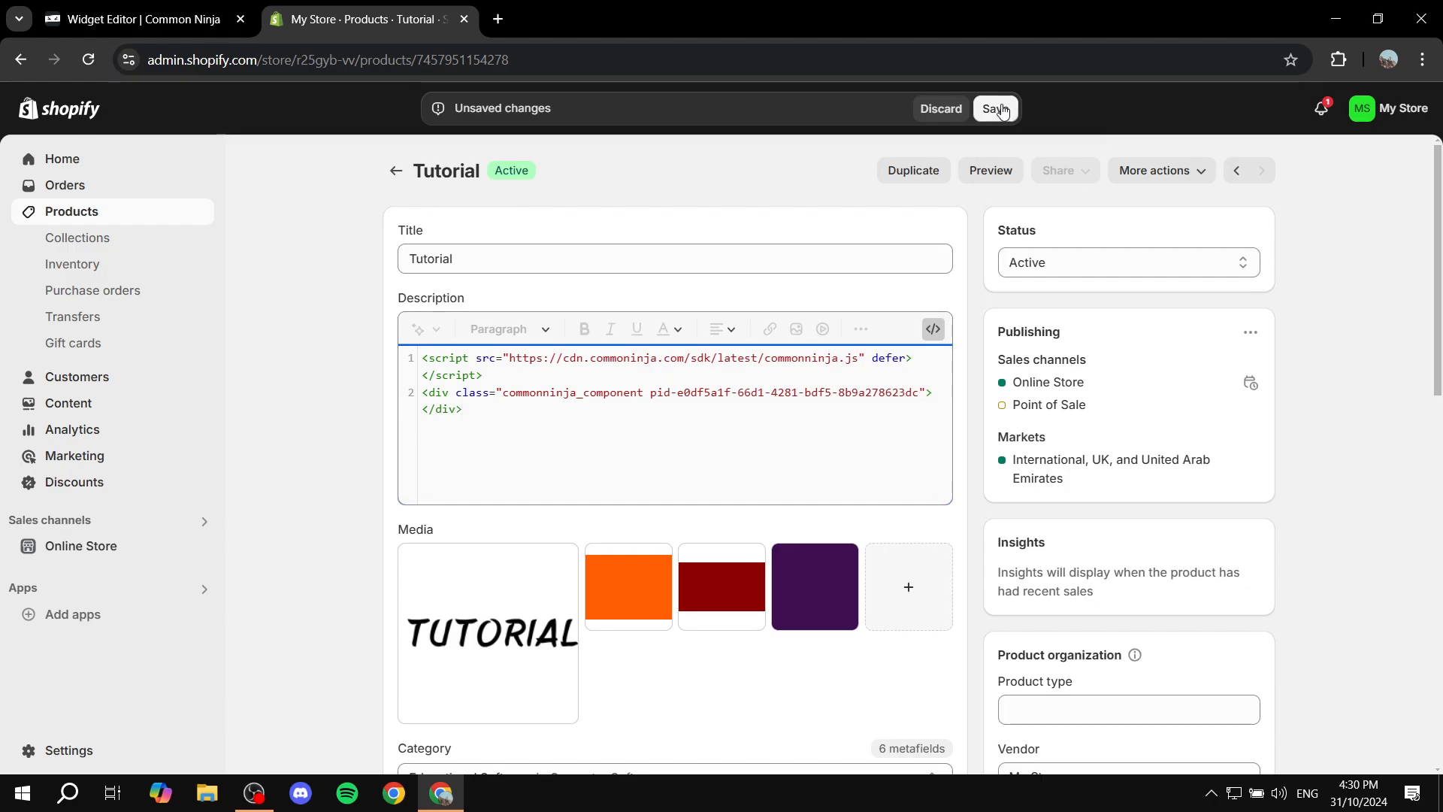
left_click(932, 329)
left_click(636, 369)
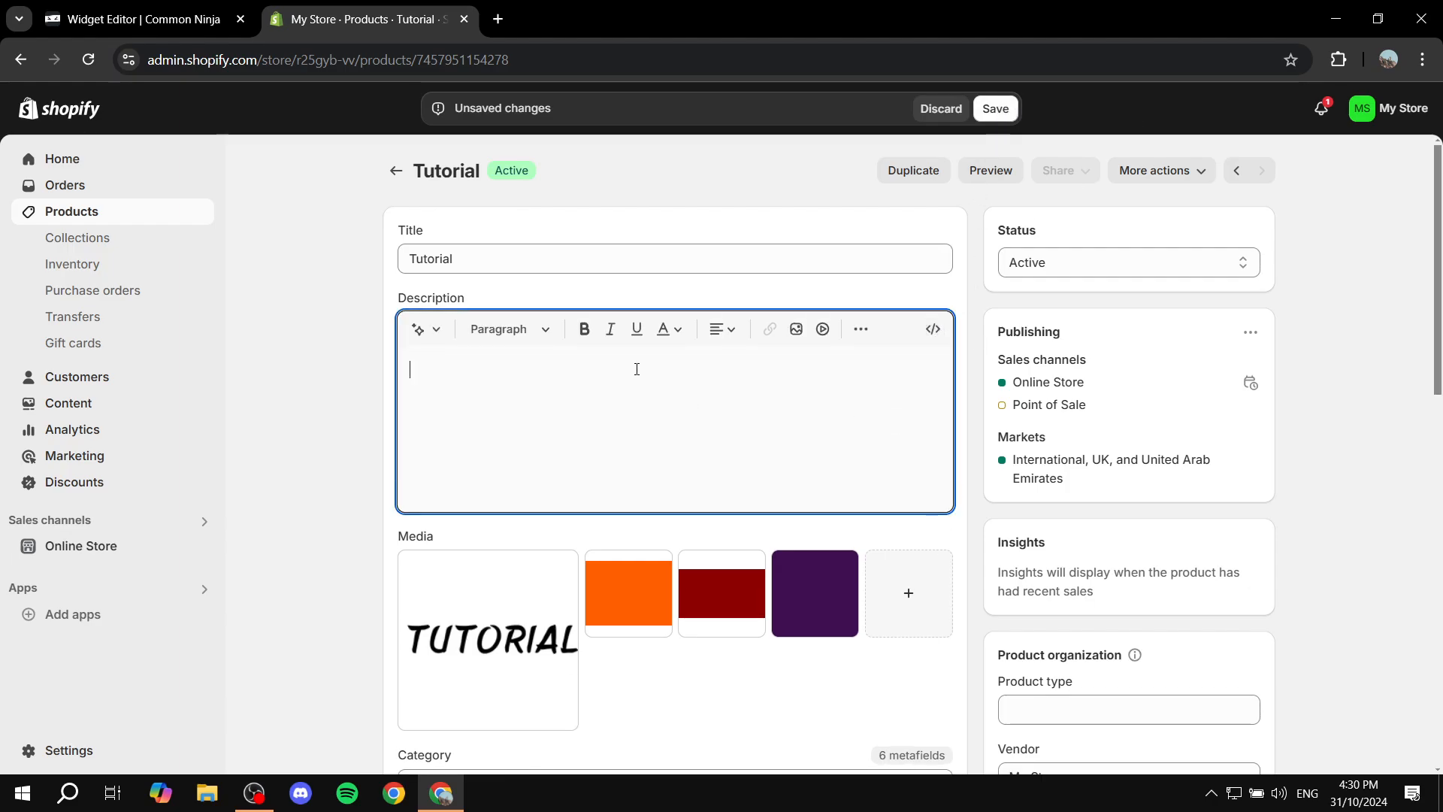
left_click(995, 108)
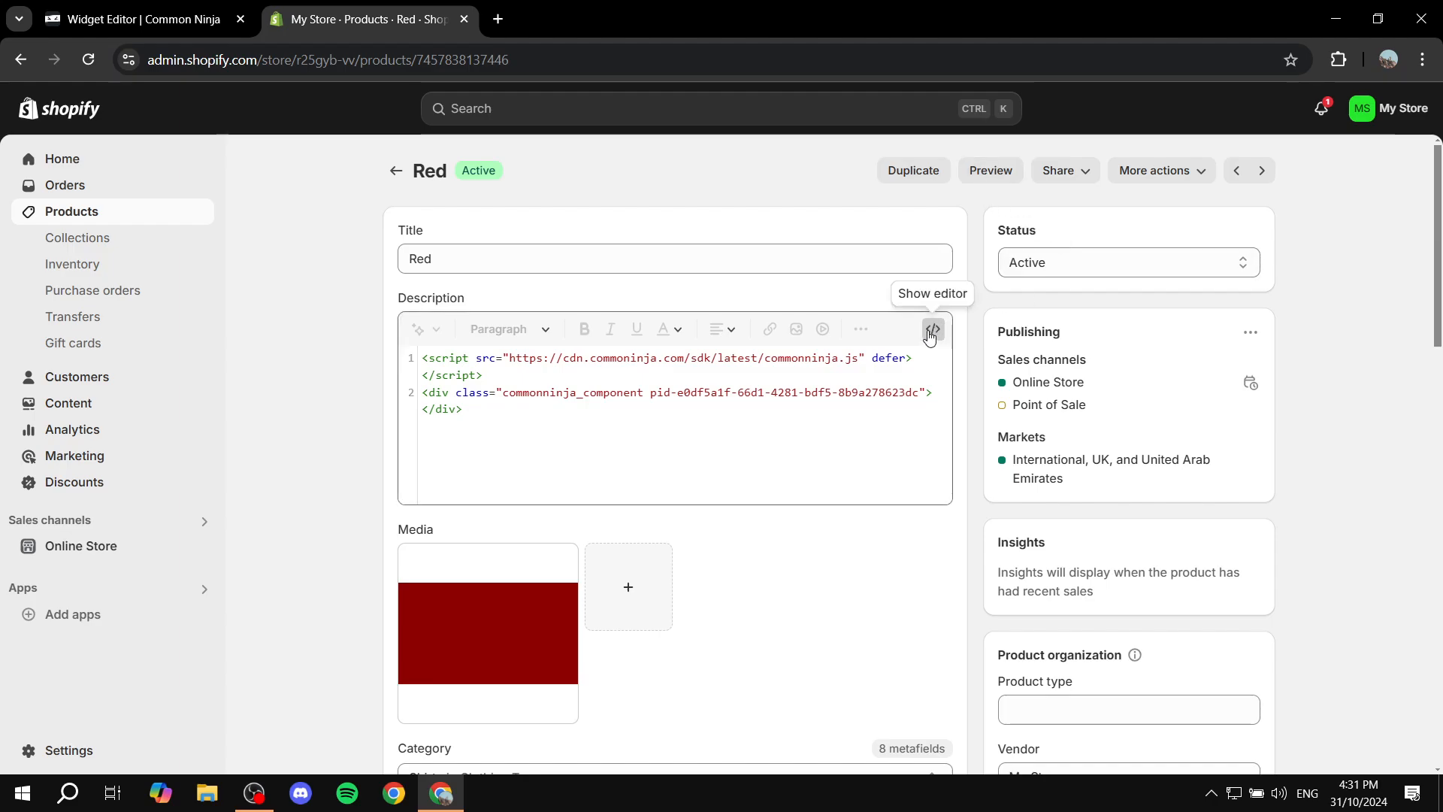
- Preview the Red product in the storefront and view the tabs widget below its purchase buttons
left_click(990, 171)
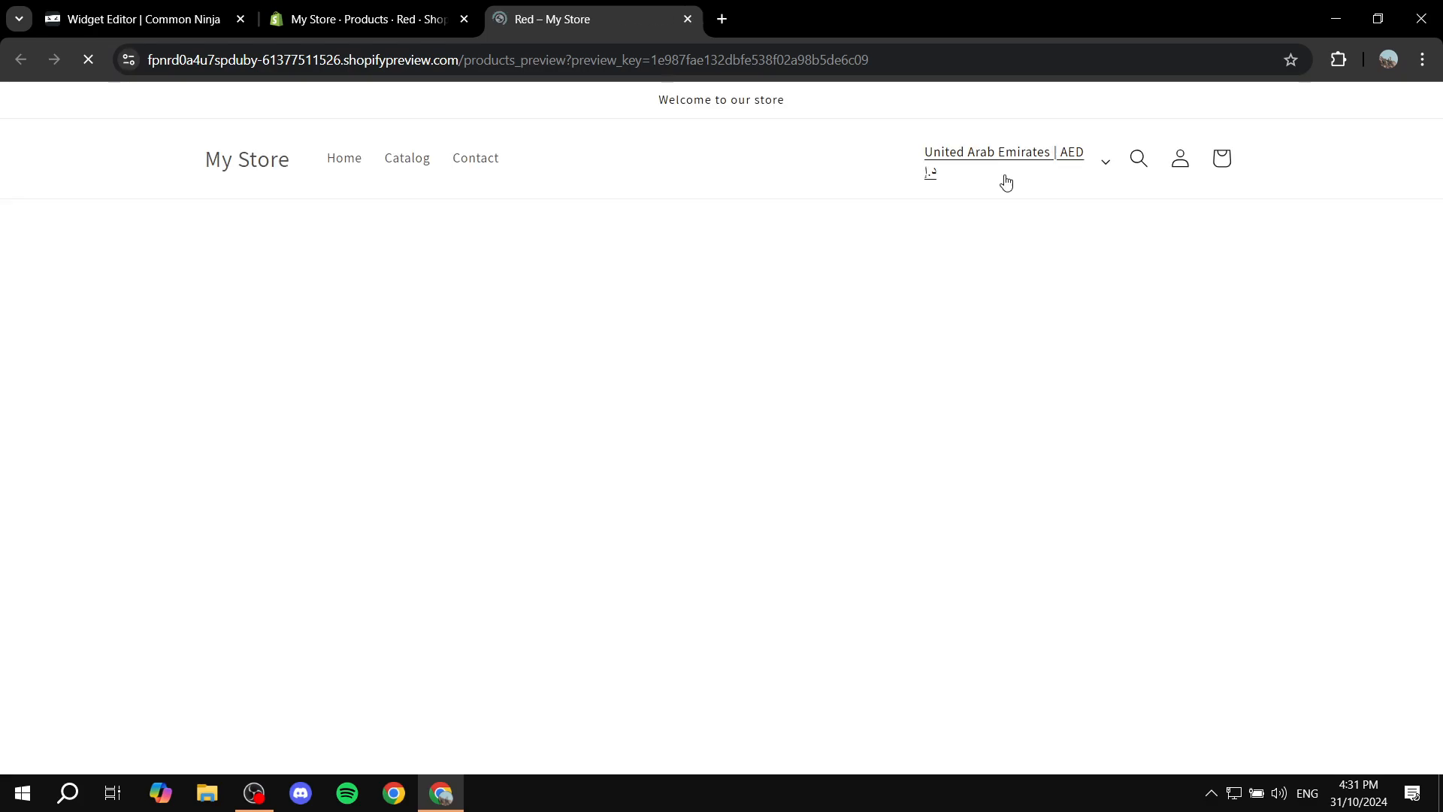
scroll(1127, 308, "down", 2)
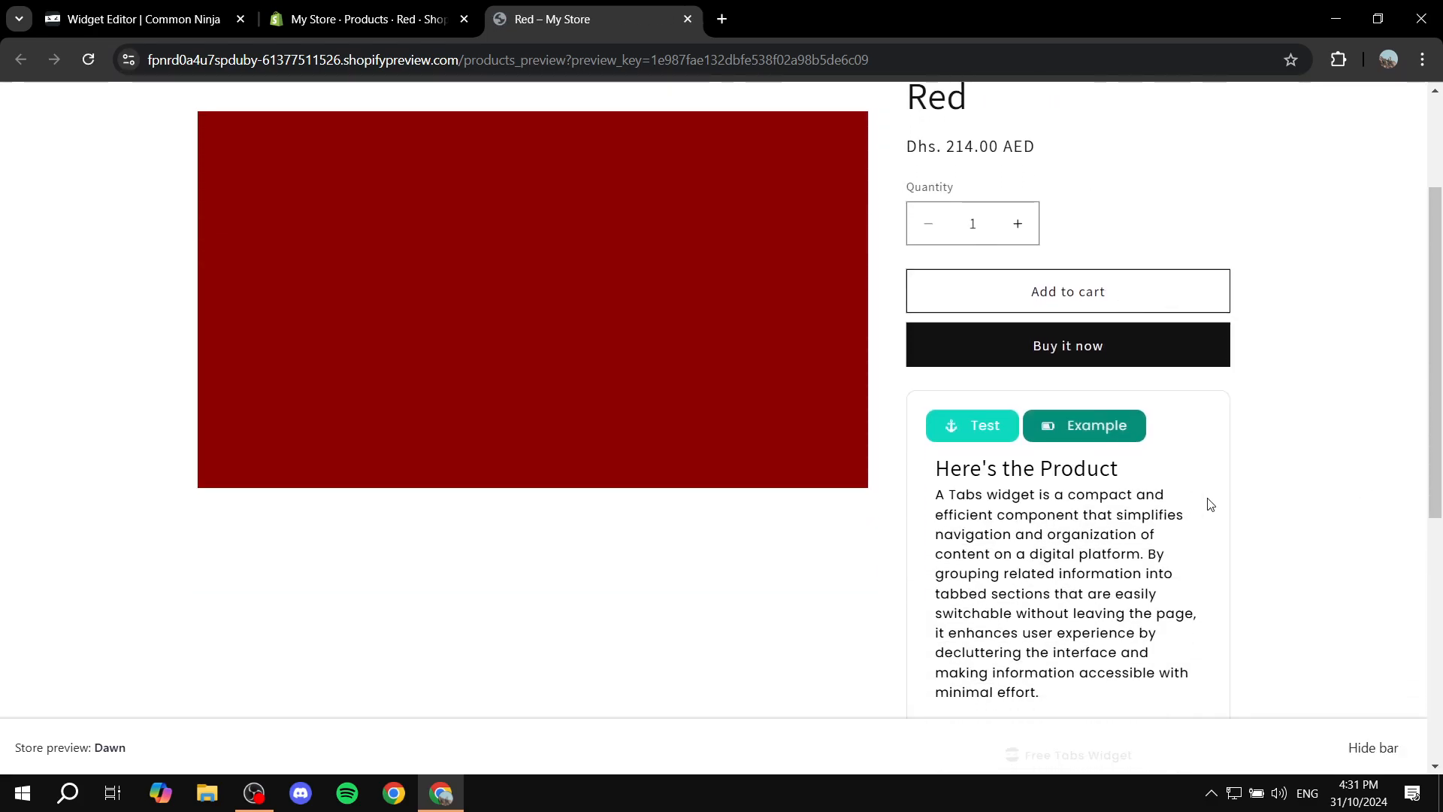
scroll(1089, 463, "down", 1)
- Switch repeatedly between the Example and Test tabs on the previewed product page to check the widget, ending on Test
left_click(1079, 339)
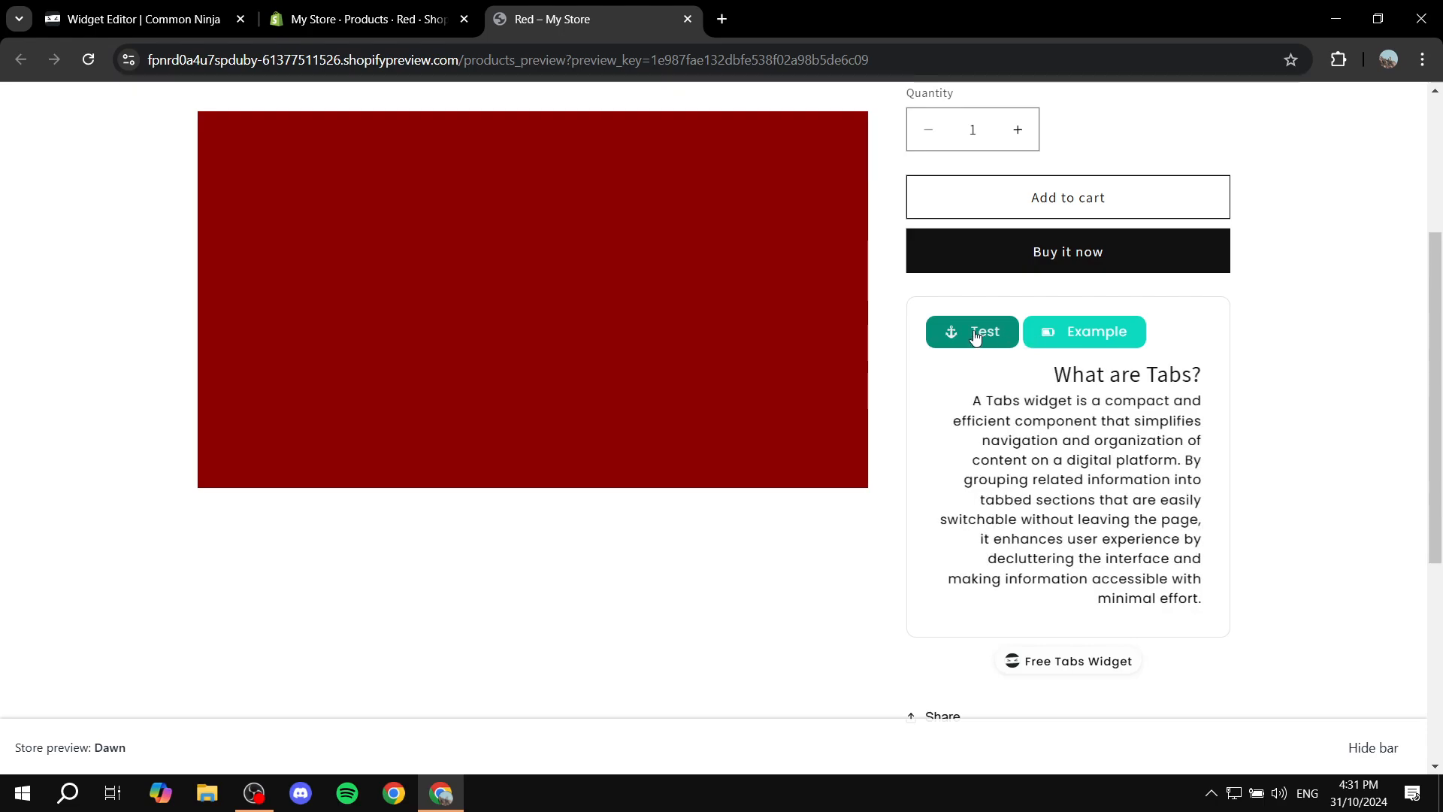
left_click(982, 332)
left_click(973, 329)
left_click(1082, 331)
left_click(946, 331)
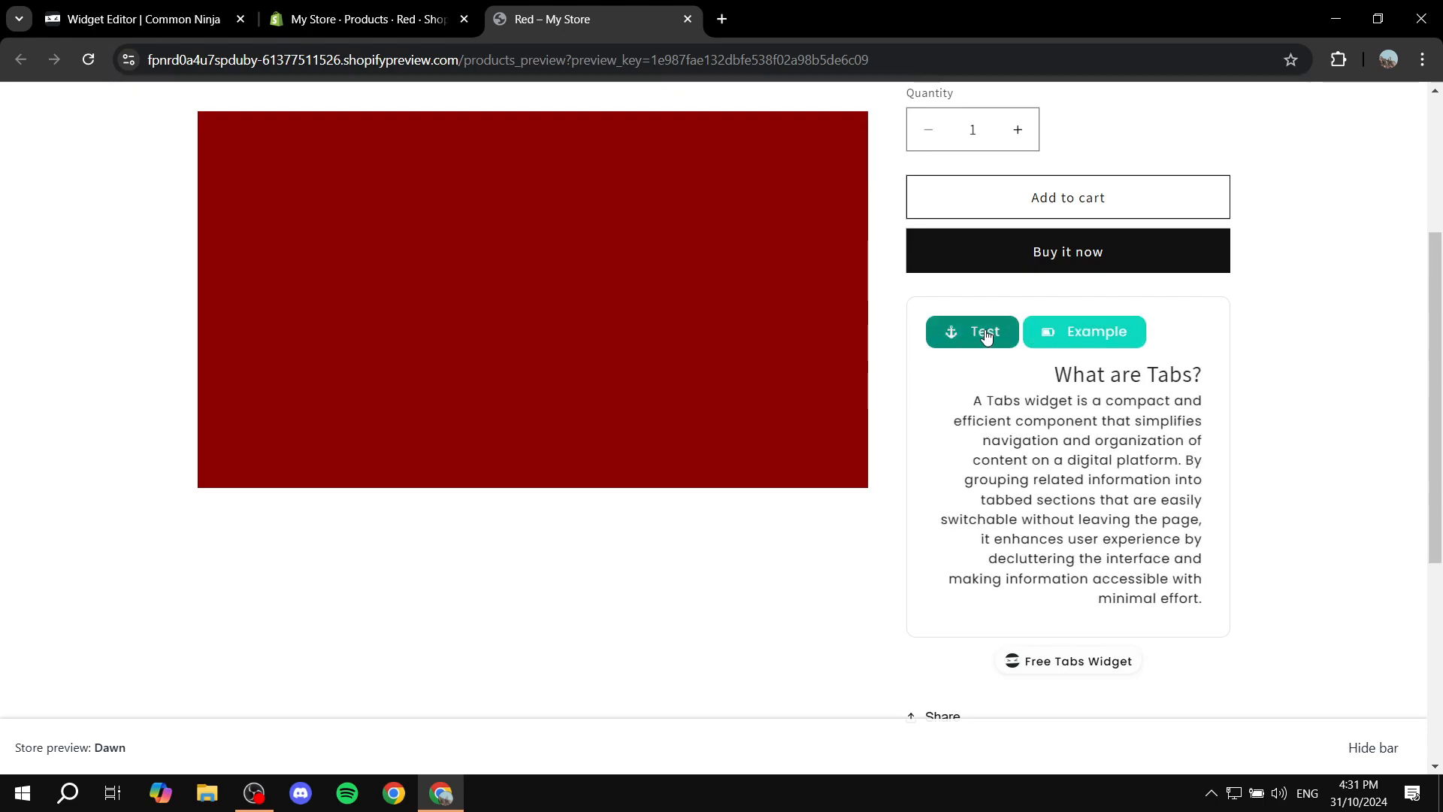
left_click(1078, 337)
left_click(1078, 335)
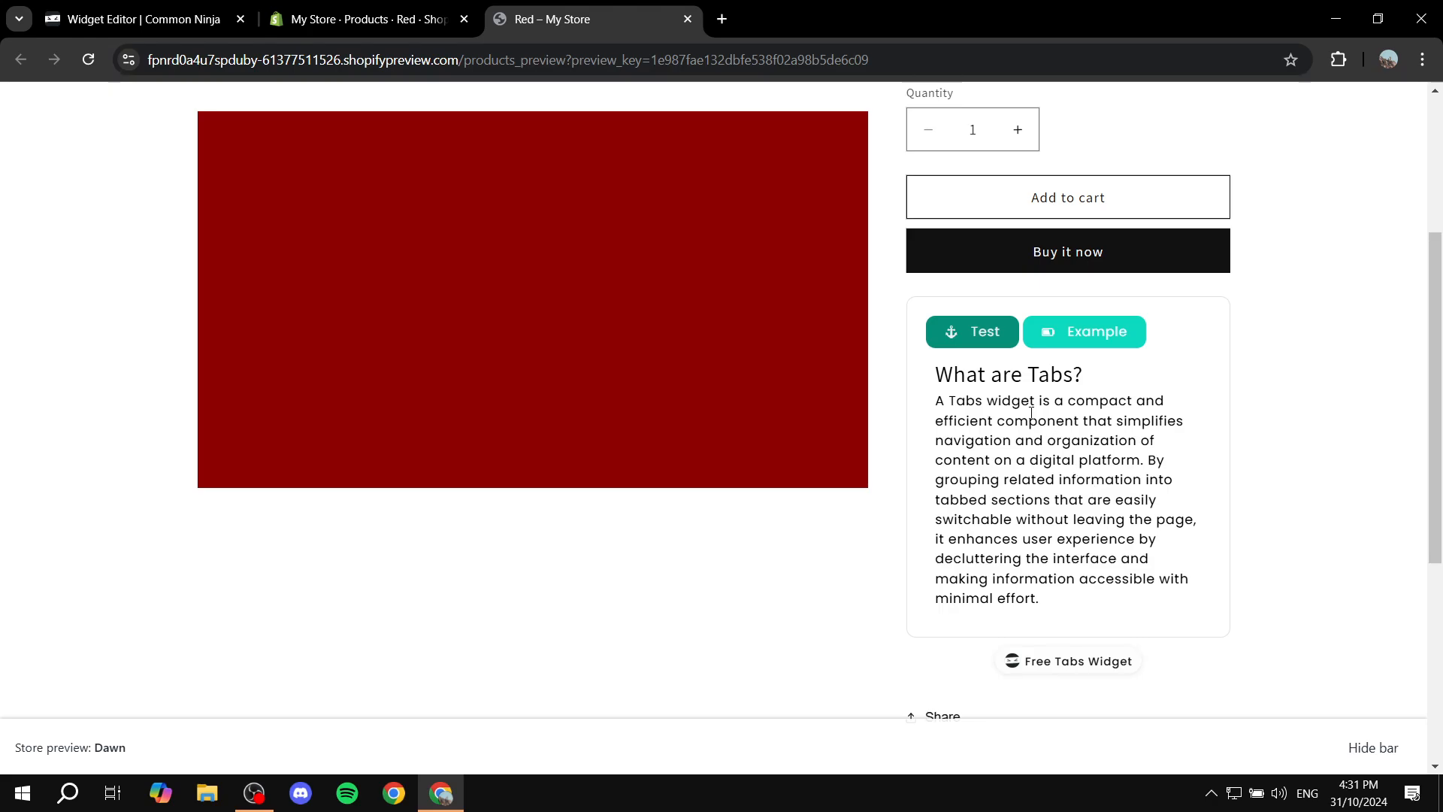
left_click(980, 339)
scroll(1255, 368, "up", 4)
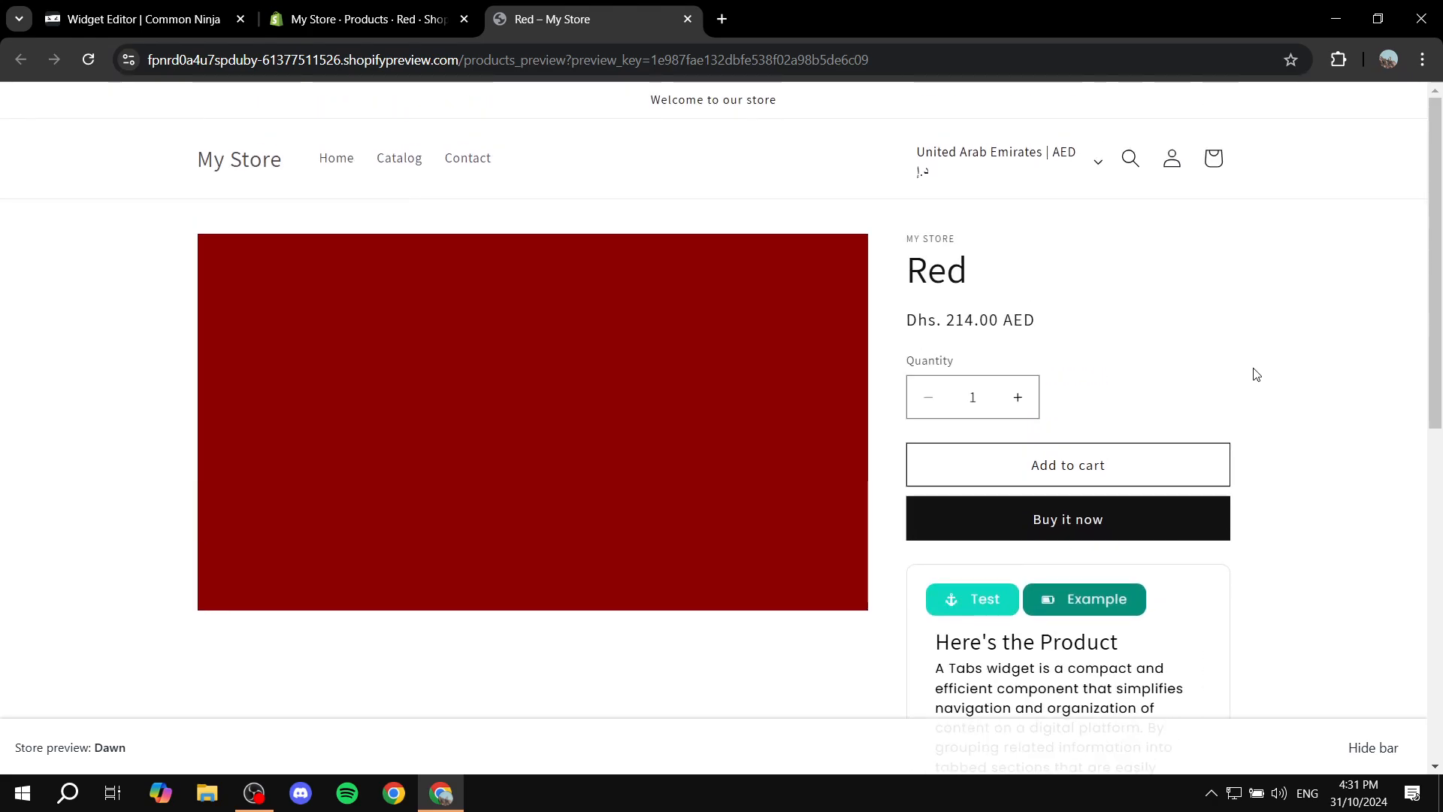